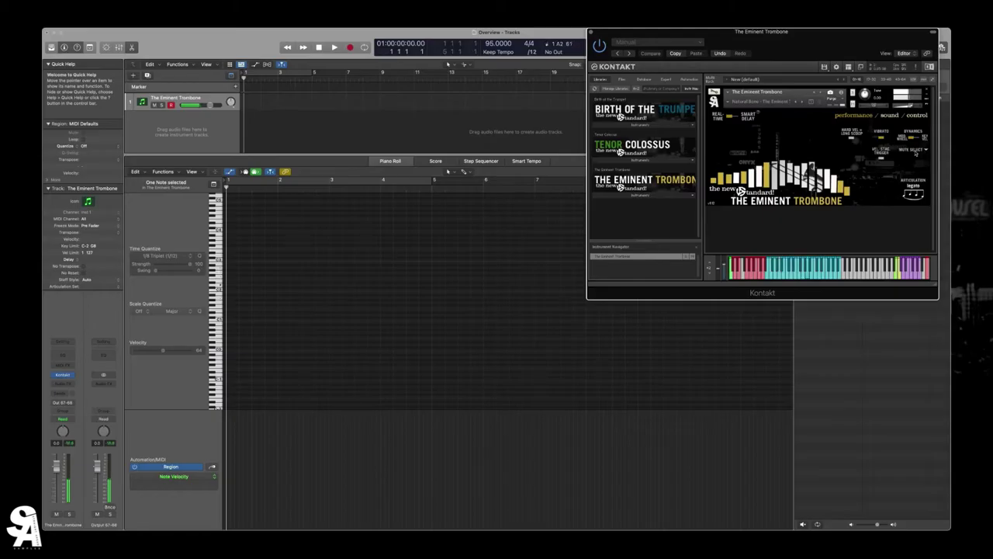
Open the trombone's MUTE SELECT dropdown on Kontakt's performance page to list the mute options
{"action": "left_click", "coordinate": [915, 151]}
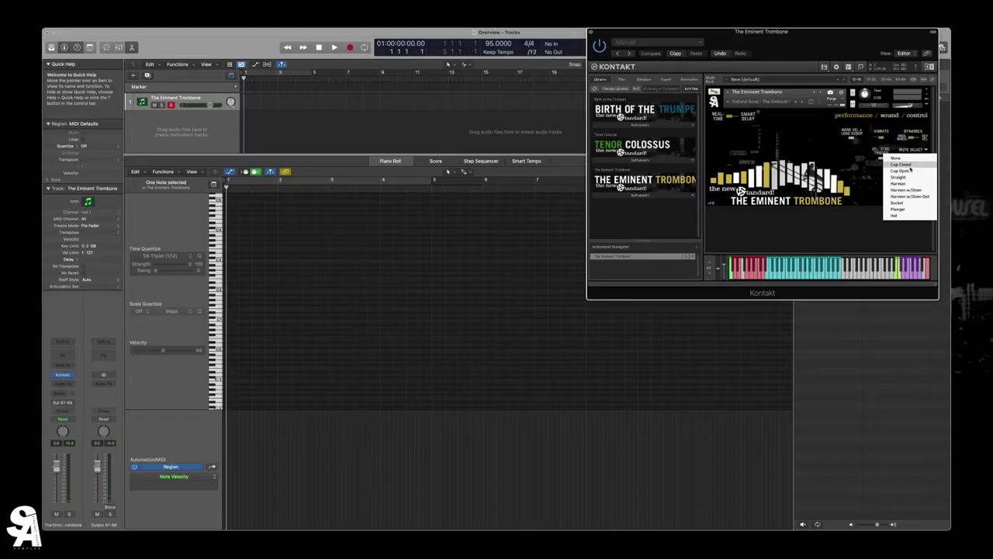
Audition the Cup Closed mute, then Harmon, and finally set MUTE SELECT back to None
{"action": "left_click", "coordinate": [910, 164]}
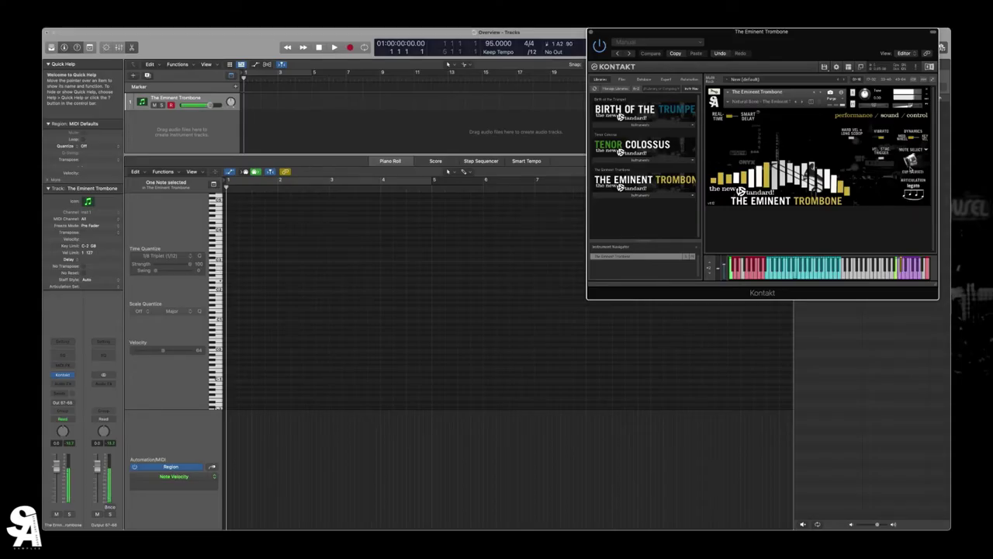
{"action": "left_click", "coordinate": [914, 150]}
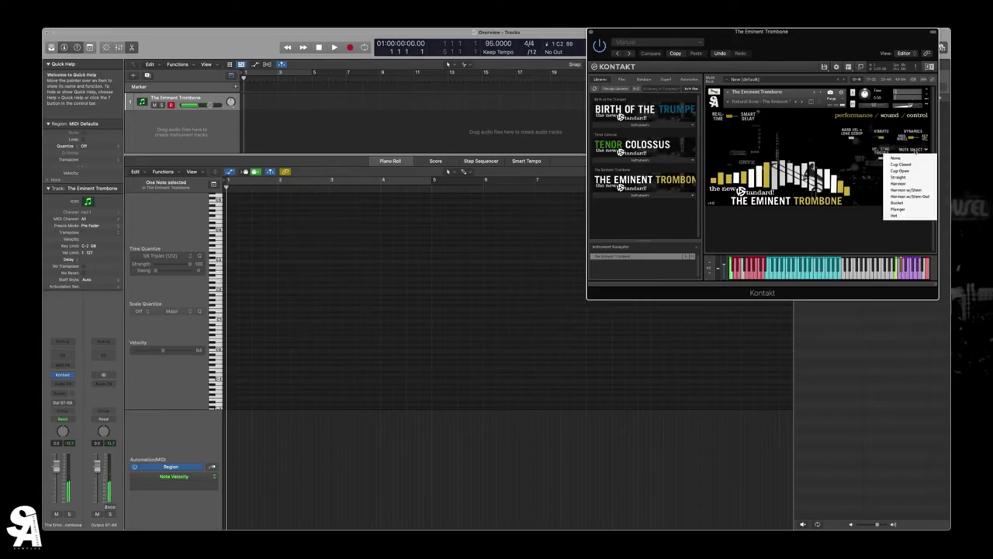
{"action": "left_click", "coordinate": [909, 183]}
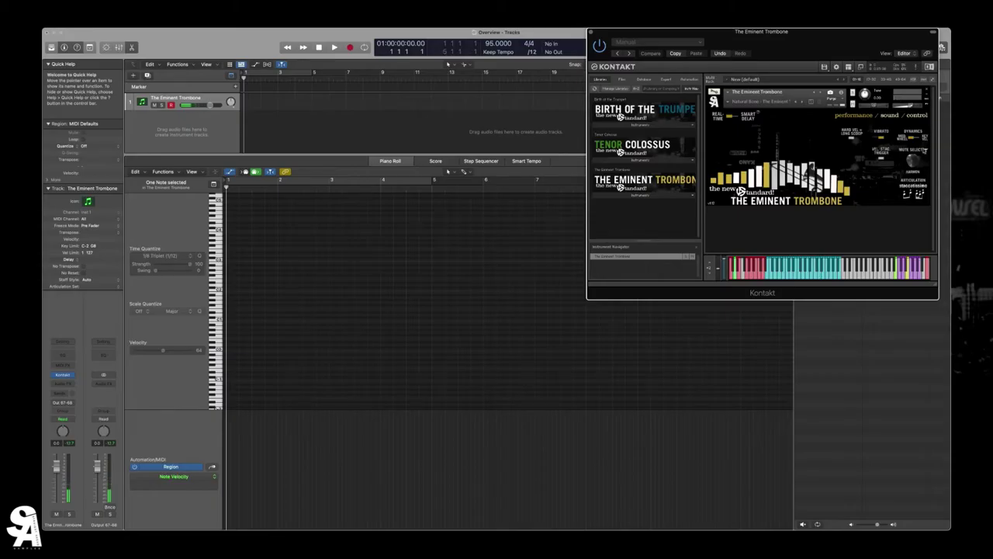
{"action": "left_click", "coordinate": [912, 149]}
{"action": "left_click", "coordinate": [905, 159]}
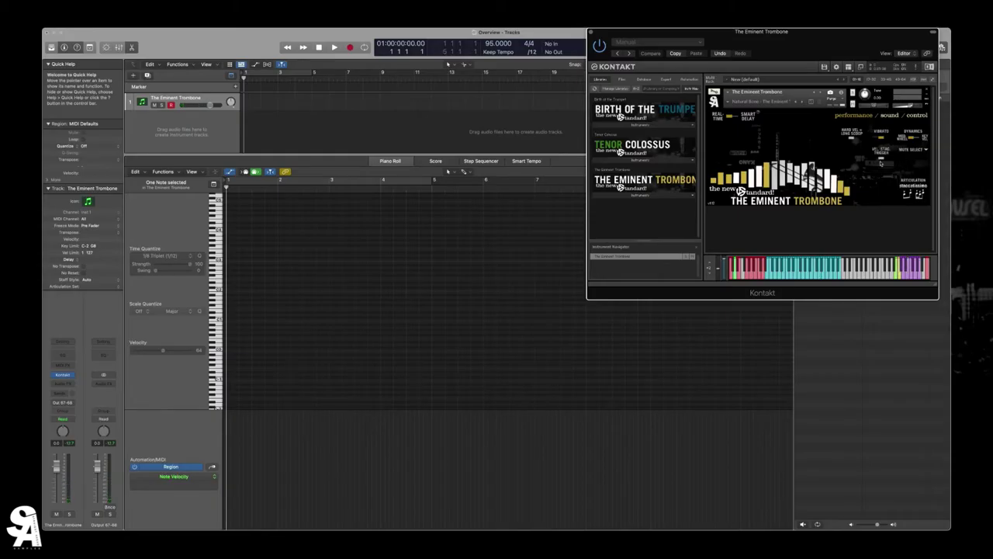
On the trombone's sound page, nudge the Bleed microphone fader up and down
{"action": "left_click", "coordinate": [889, 116]}
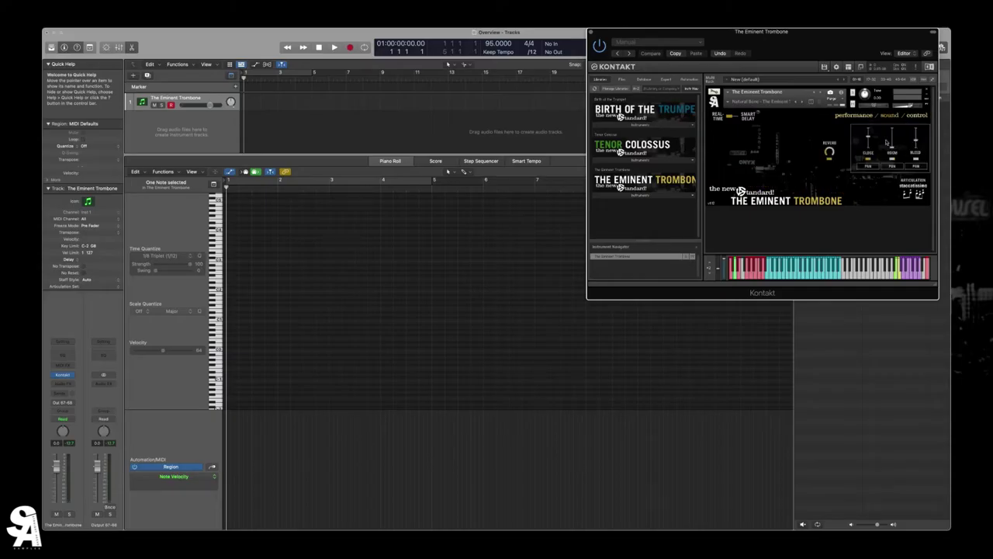
{"action": "mouse_move", "coordinate": [918, 151]}
{"action": "left_mouse_down"}
{"action": "mouse_move", "coordinate": [919, 137]}
{"action": "mouse_move", "coordinate": [919, 161]}
{"action": "mouse_move", "coordinate": [917, 143]}
{"action": "left_mouse_up"}
On the control page, set legato, turn Smart Delay on, then switch back to Real-Time
{"action": "left_click", "coordinate": [915, 117]}
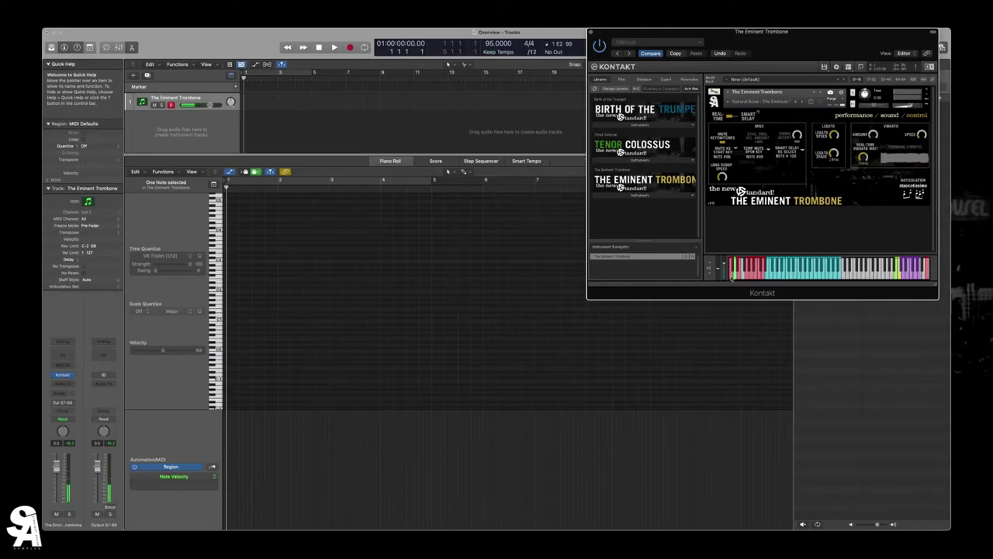
{"action": "left_click", "coordinate": [731, 275]}
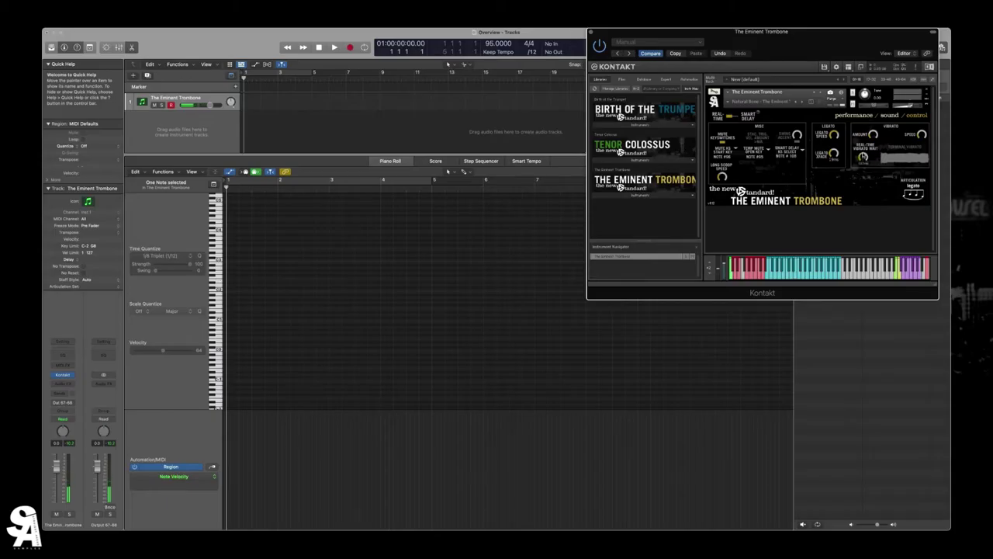
{"action": "left_click", "coordinate": [730, 118]}
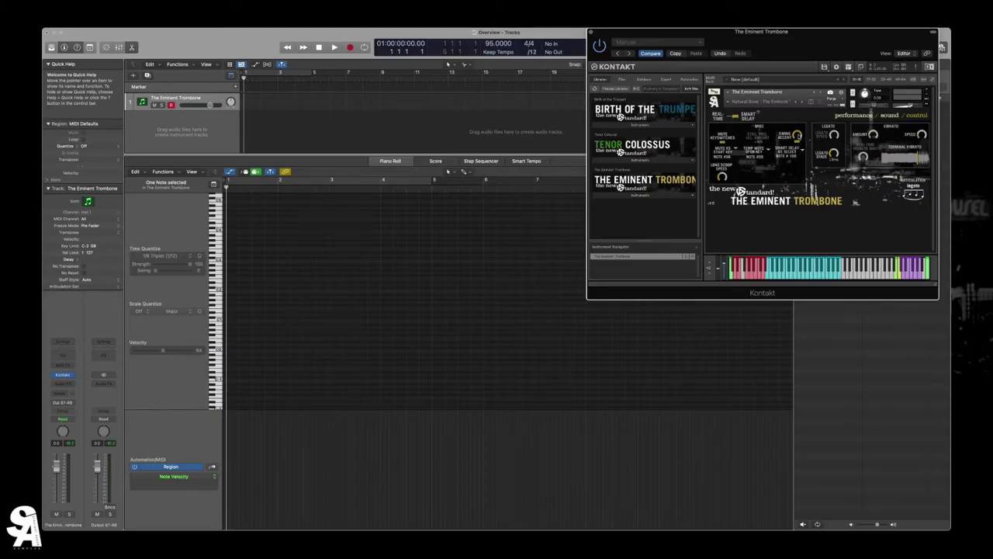
{"action": "left_click", "coordinate": [739, 118]}
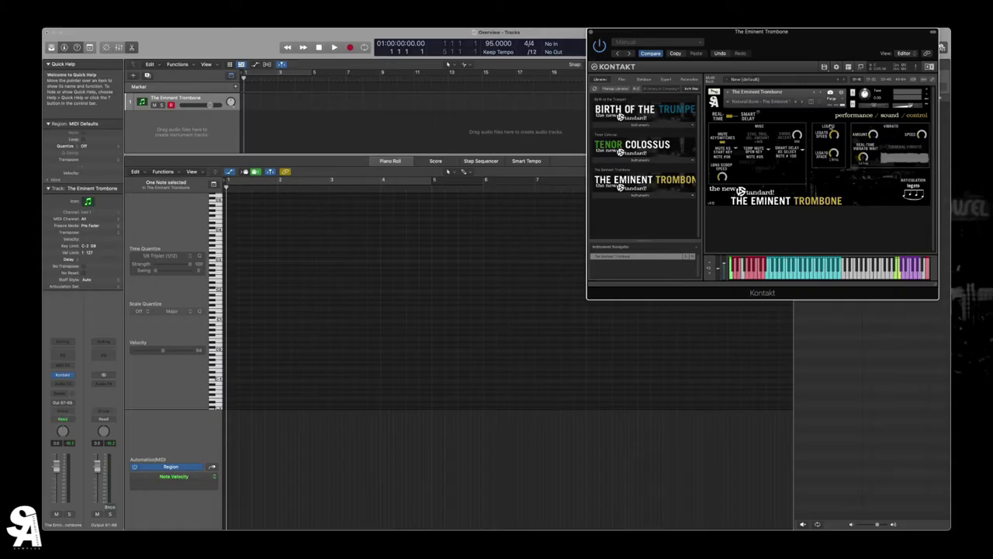
Back on the performance page, audition staccatissimo, tongued, fortepiano, shake, fall and long fall keyswitches
{"action": "left_click", "coordinate": [859, 122]}
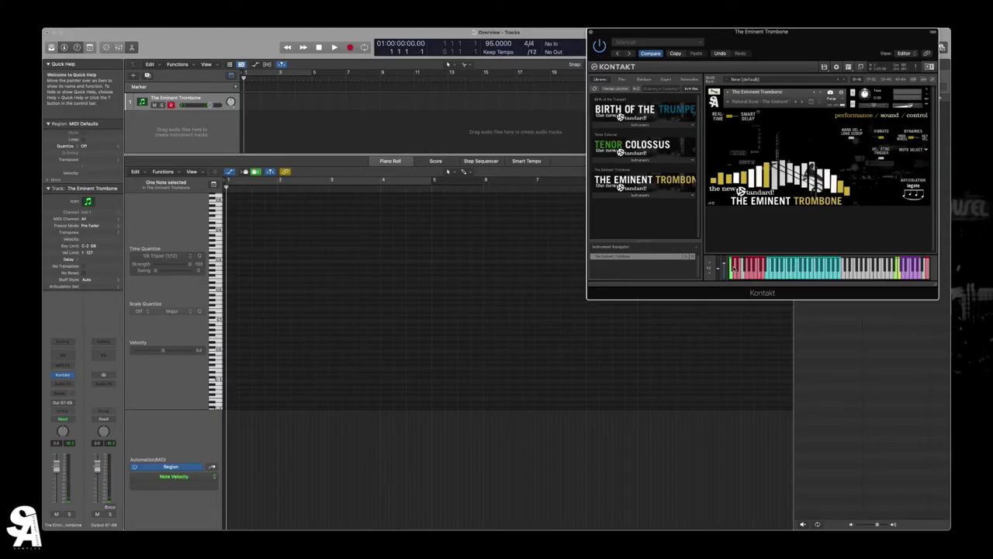
{"action": "left_click", "coordinate": [734, 268]}
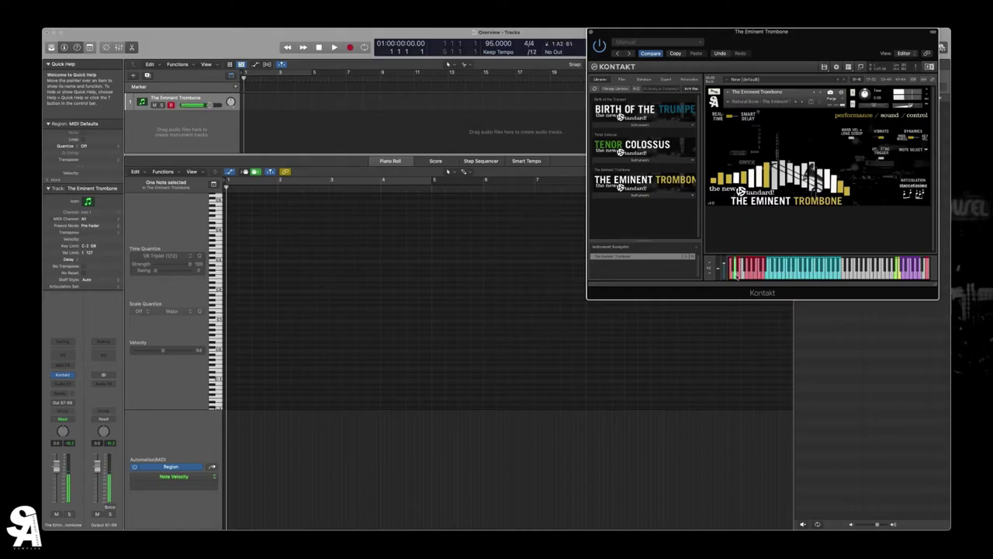
{"action": "left_click", "coordinate": [736, 269]}
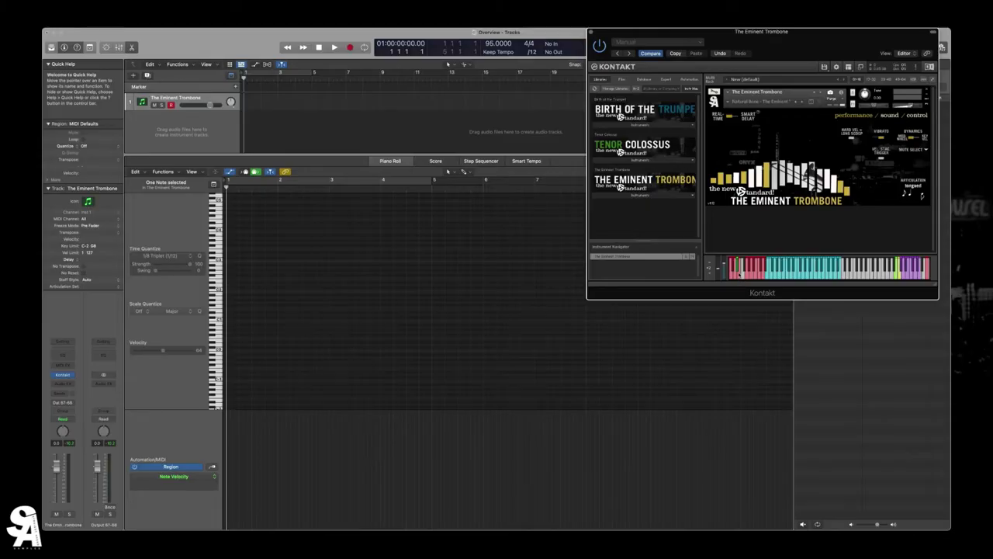
{"action": "left_click", "coordinate": [740, 272]}
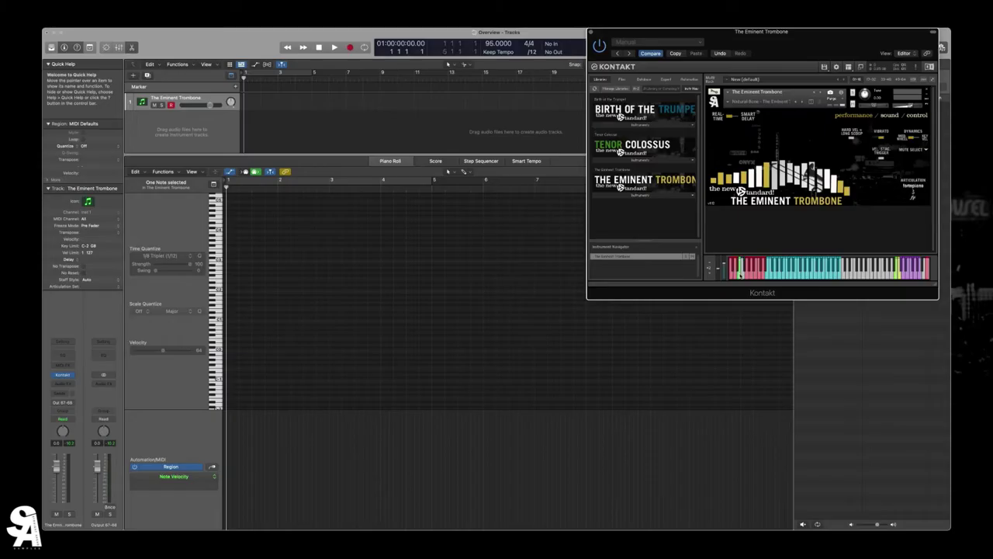
{"action": "left_click", "coordinate": [740, 273]}
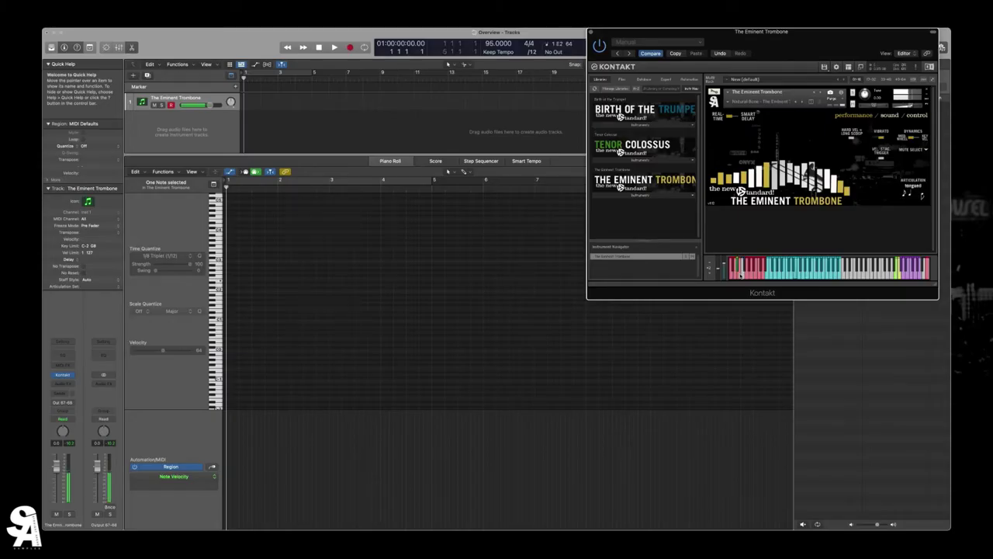
{"action": "left_click", "coordinate": [747, 273]}
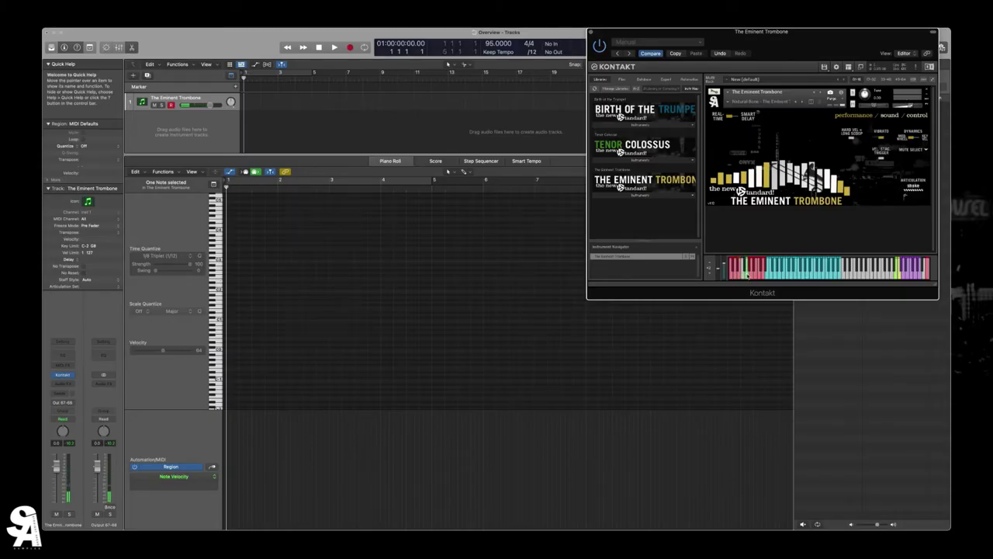
{"action": "left_click", "coordinate": [747, 273]}
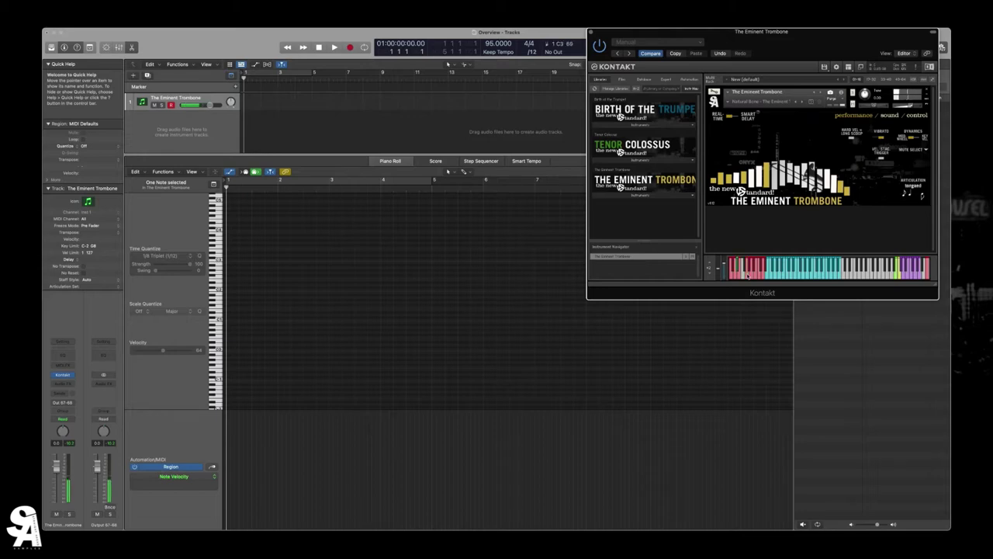
{"action": "left_click", "coordinate": [750, 267]}
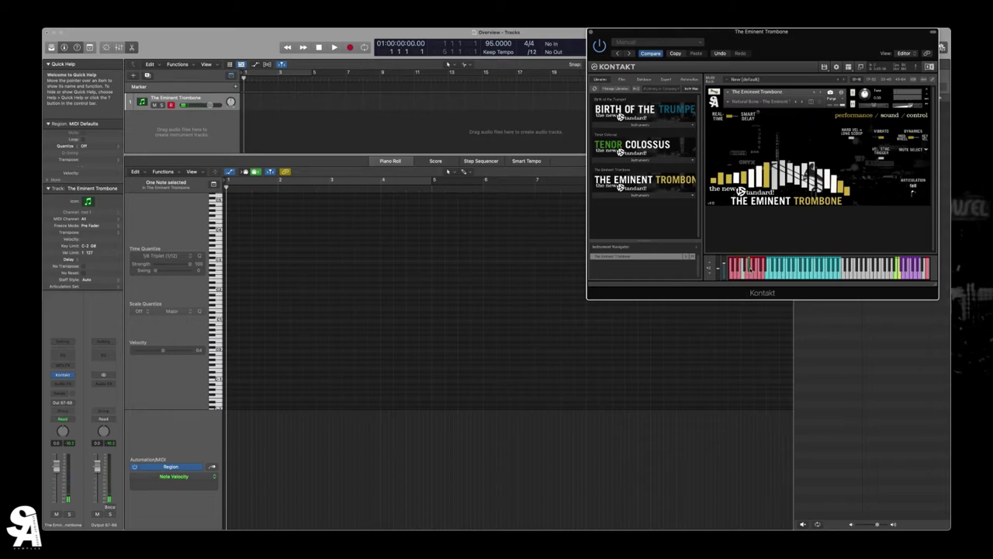
{"action": "left_click", "coordinate": [751, 273]}
{"action": "left_click", "coordinate": [750, 273]}
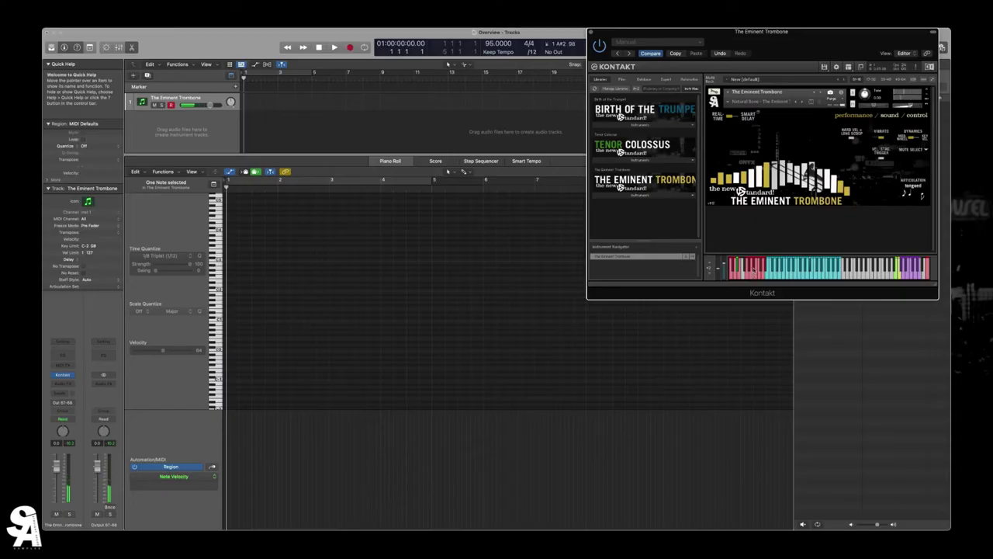
Audition the scoop keyswitch several times, then the staccatissimo and doit articulations
{"action": "left_click", "coordinate": [753, 268]}
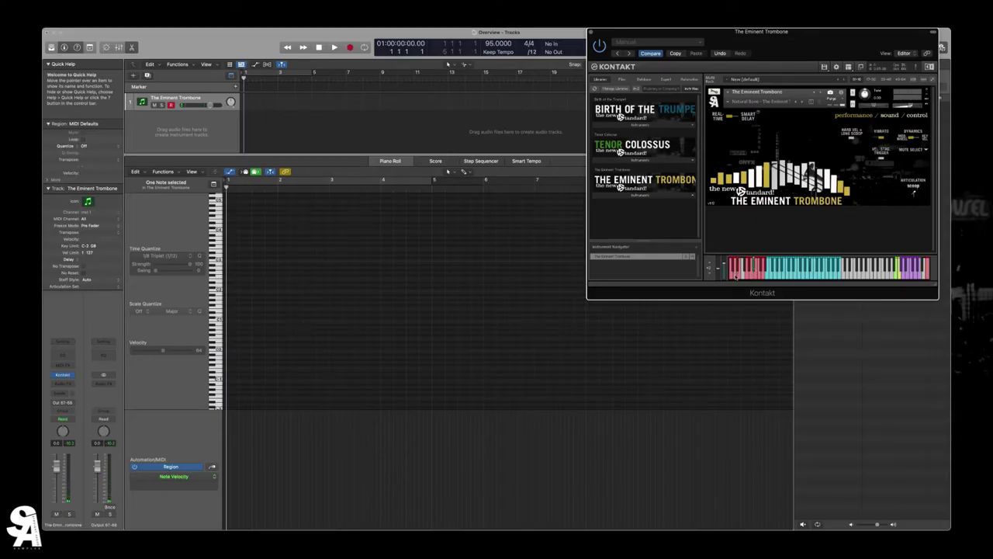
{"action": "left_click", "coordinate": [736, 272]}
{"action": "left_click", "coordinate": [760, 269]}
{"action": "left_click", "coordinate": [744, 269]}
{"action": "left_click", "coordinate": [754, 269]}
{"action": "left_click", "coordinate": [735, 269]}
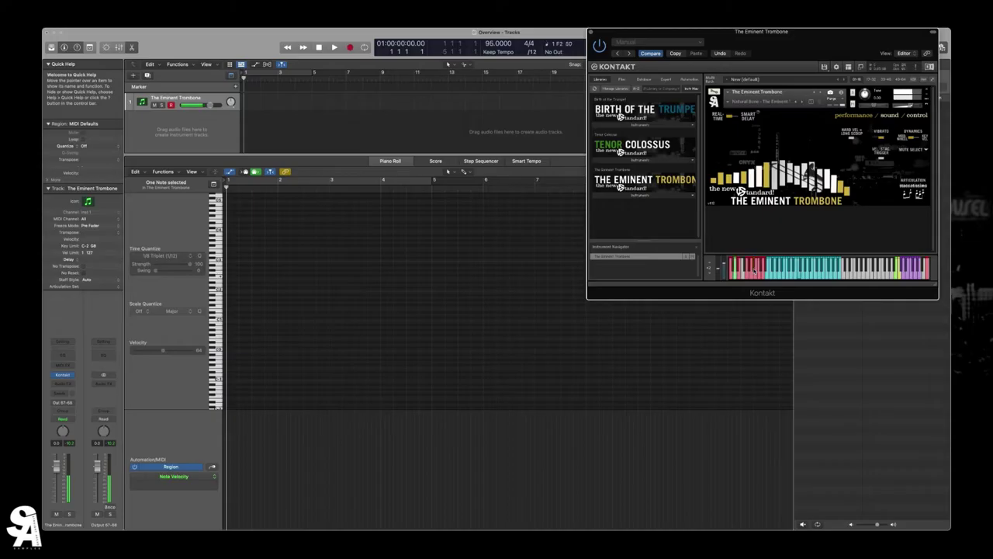
{"action": "left_click", "coordinate": [734, 269]}
{"action": "left_click", "coordinate": [755, 271]}
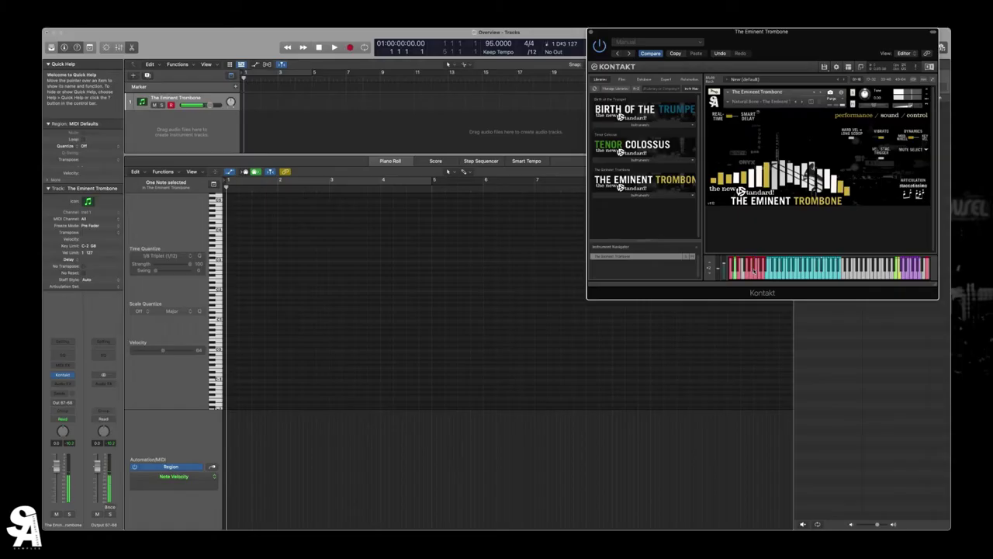
Switch keyswitches from staccatissimo to legato, then gliss, and back to legato
{"action": "left_click", "coordinate": [755, 272]}
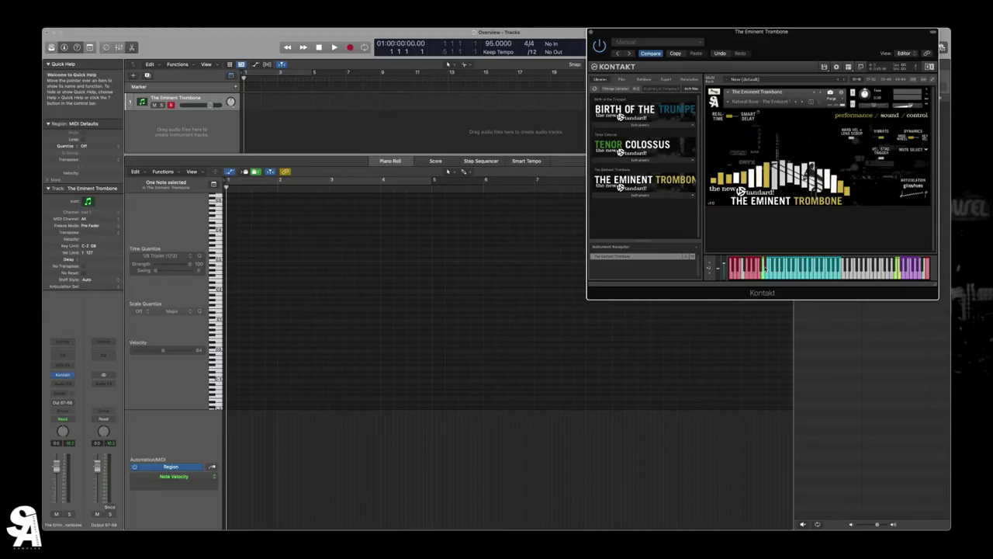
{"action": "left_click", "coordinate": [732, 276]}
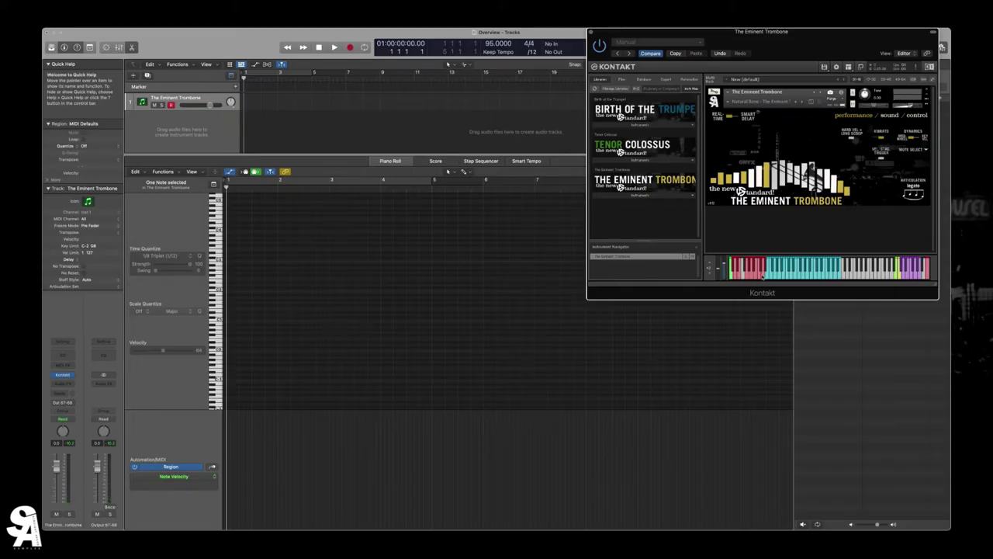
{"action": "left_click", "coordinate": [763, 271]}
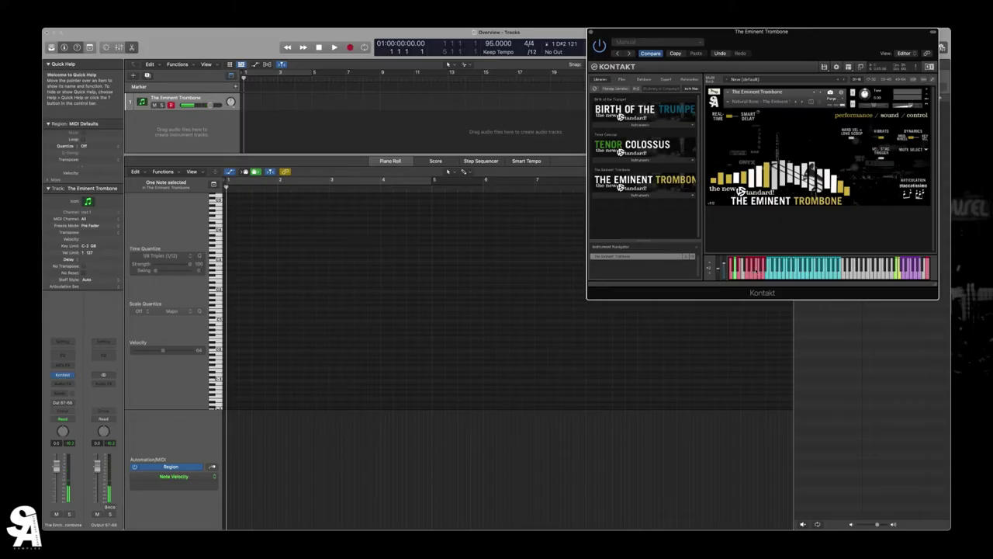
{"action": "left_click", "coordinate": [731, 273]}
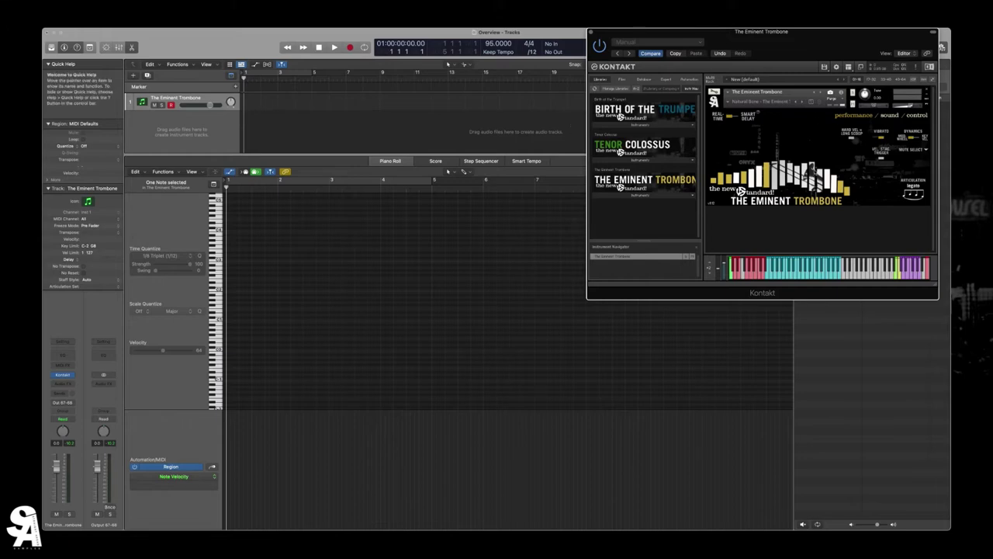
Bring Logic's Tracks area to the front and start recording the trombone phrase with R
{"action": "left_click", "coordinate": [360, 130]}
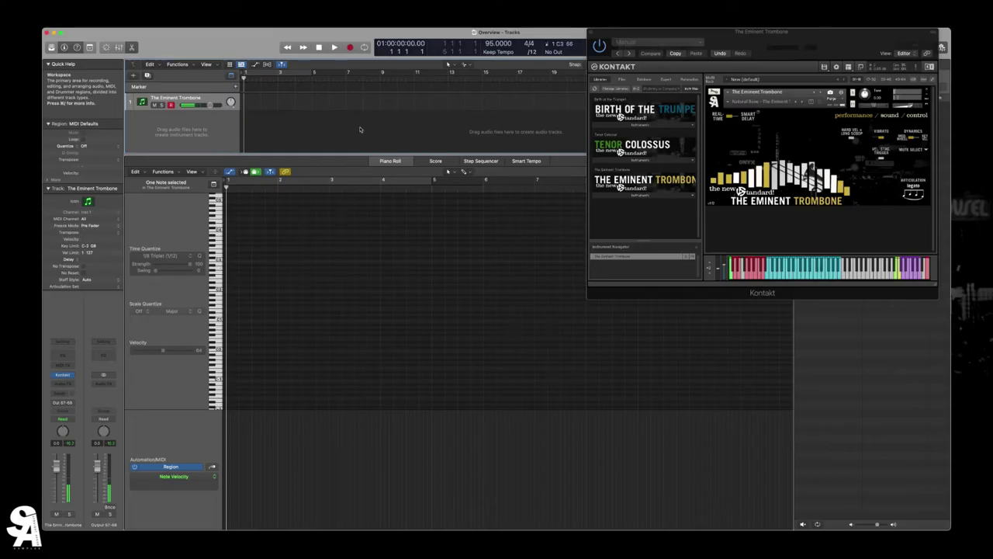
{"action": "key", "text": "r"}
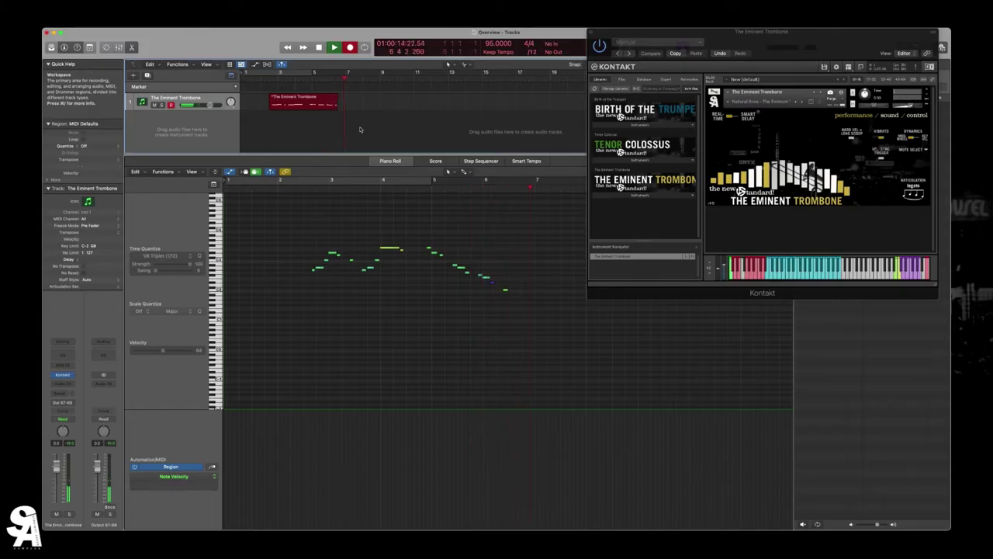
Stop recording, then marquee-select all 21 recorded notes in the Piano Roll
{"action": "key", "text": "space"}
{"action": "left_click", "coordinate": [548, 254]}
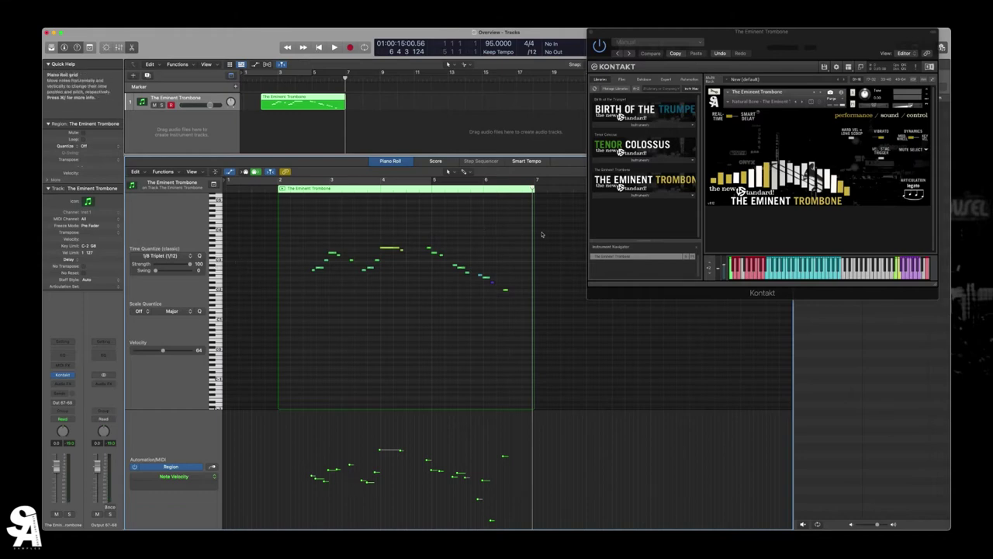
{"action": "left_click_drag", "start_coordinate": [544, 233], "coordinate": [267, 341]}
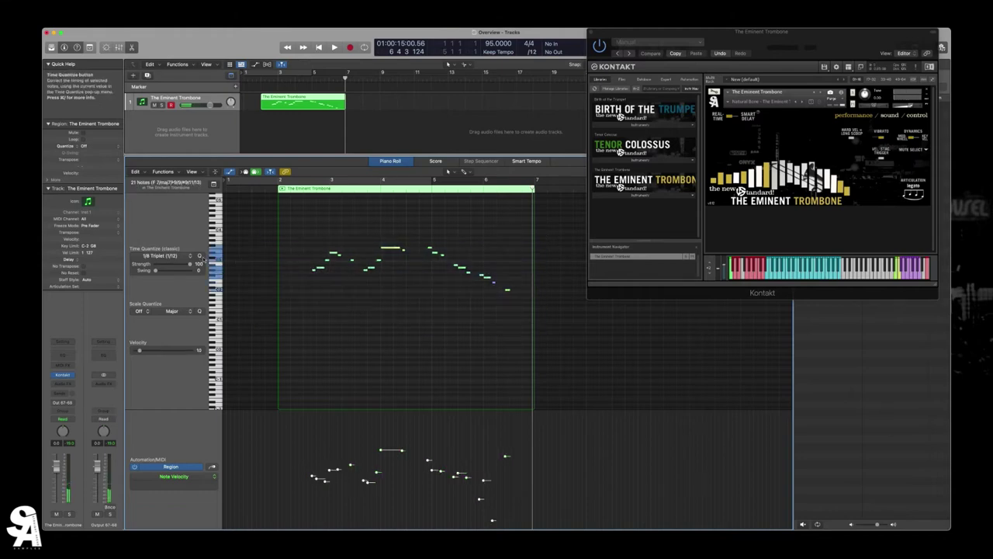
Switch Kontakt to Smart Delay, view its explanation, and drag the region to bar 1
{"action": "left_click", "coordinate": [734, 118]}
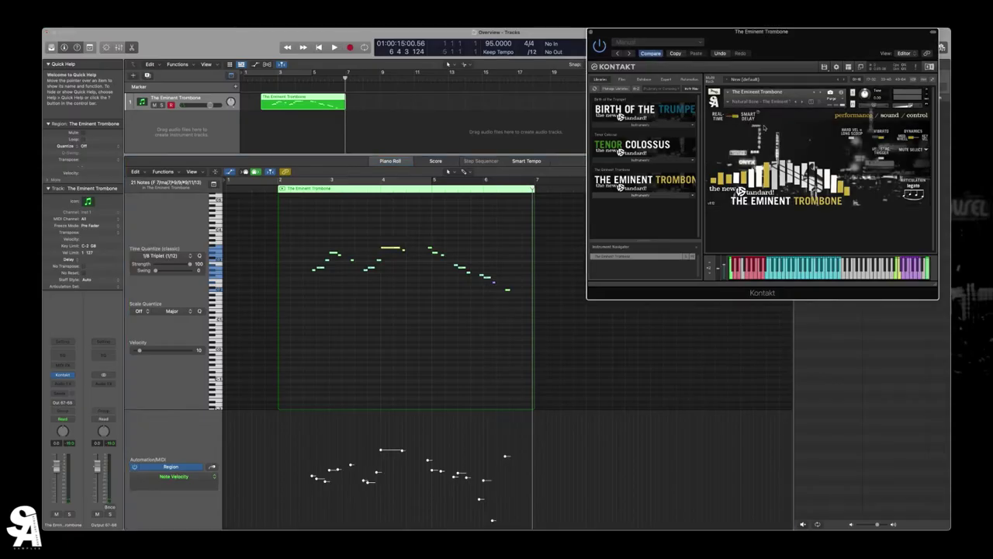
{"action": "left_click", "coordinate": [740, 121]}
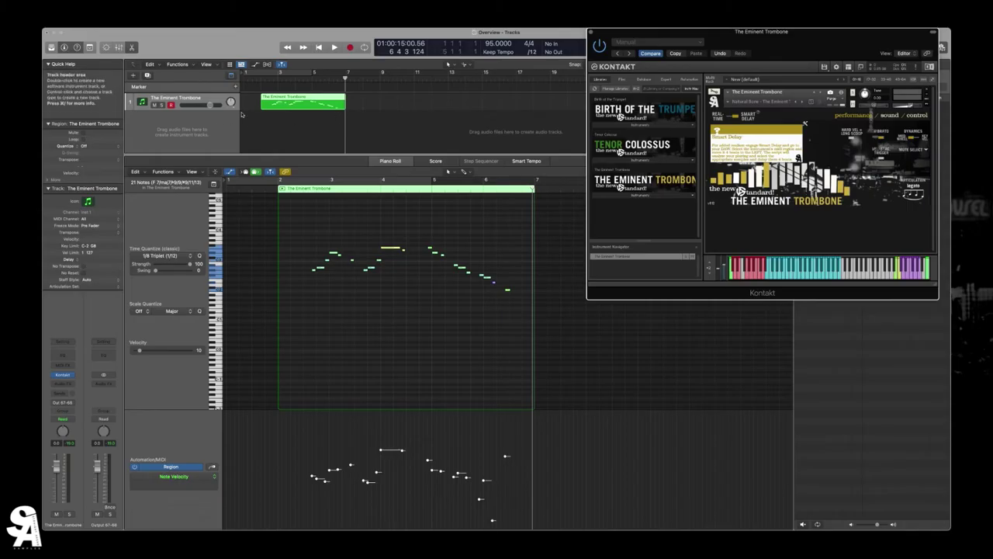
{"action": "left_click_drag", "start_coordinate": [321, 113], "coordinate": [304, 109]}
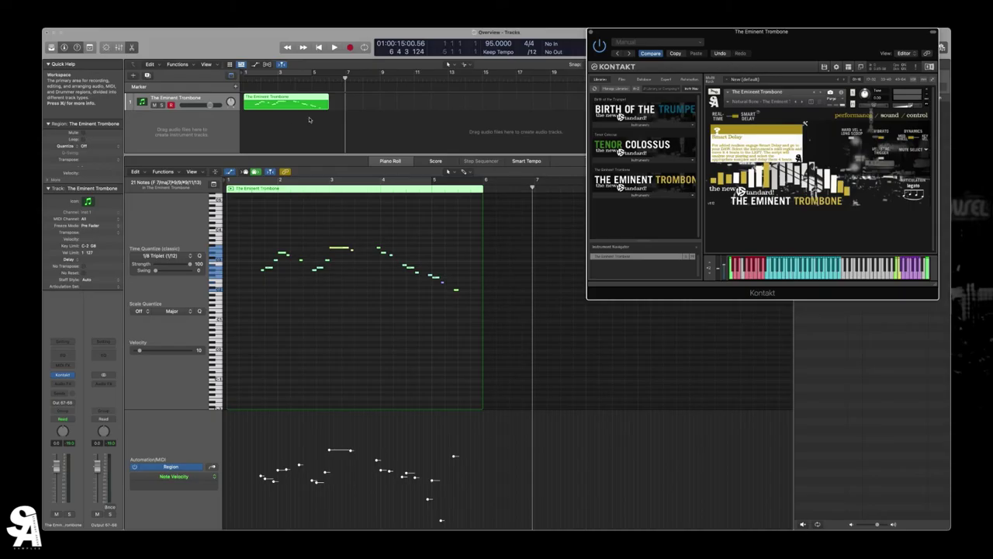
Zoom the Tracks view onto the trombone region and widen the phrase horizontally
{"action": "key", "text": "z"}
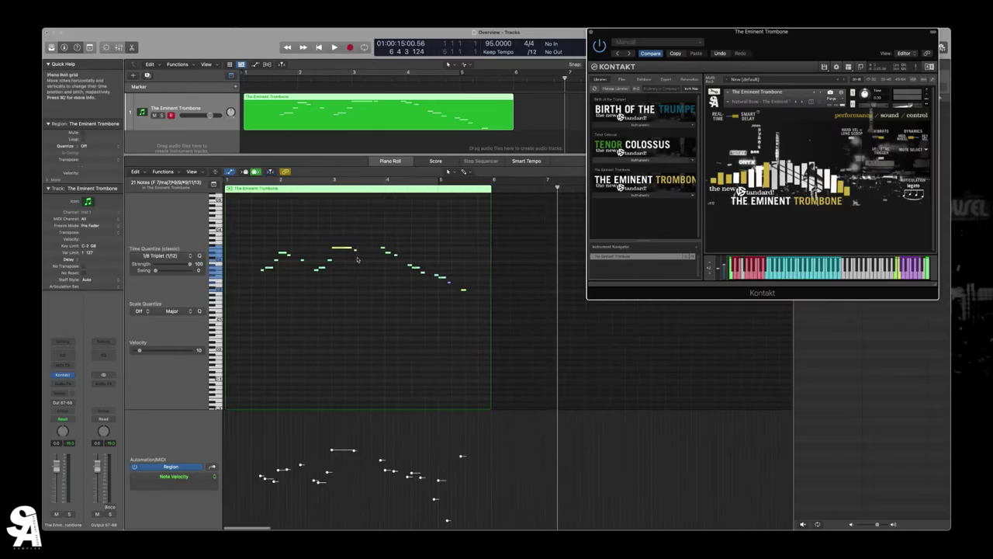
{"action": "key", "text": "super+Right"}
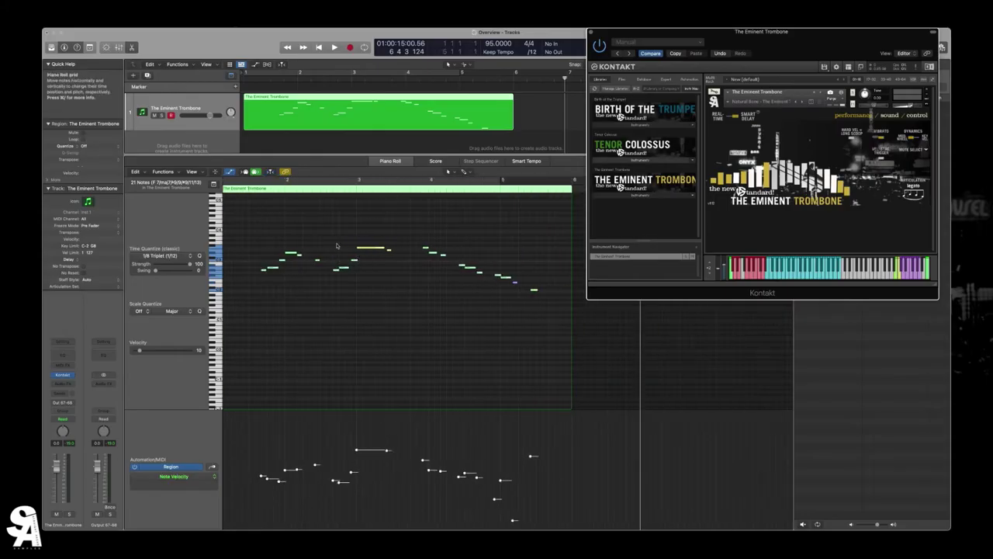
Zoom in horizontally twice on the trombone phrase in the Piano Roll
{"action": "key", "text": "super+Right"}
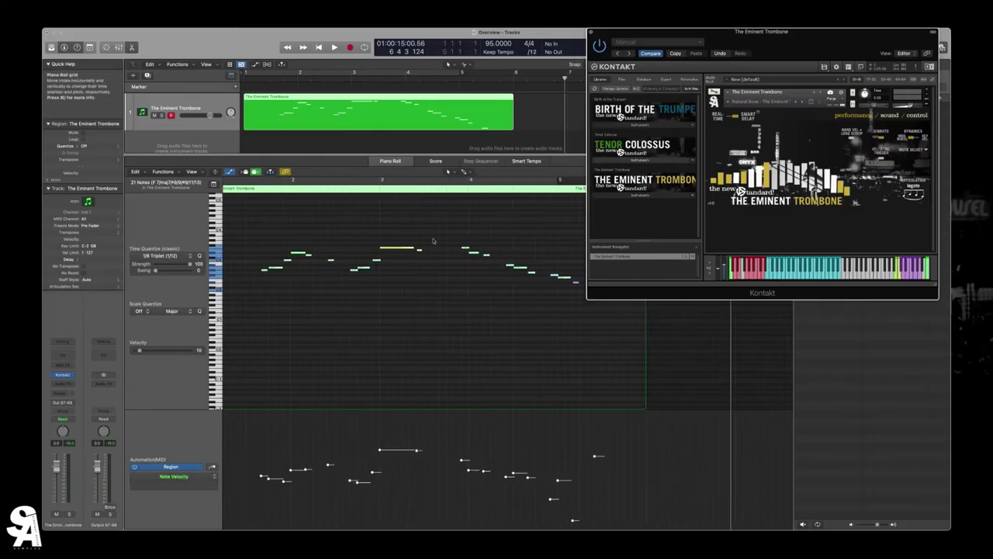
{"action": "key", "text": "super+Right"}
{"action": "scroll", "coordinate": [432, 241], "scroll_direction": "left", "scroll_amount": 3}
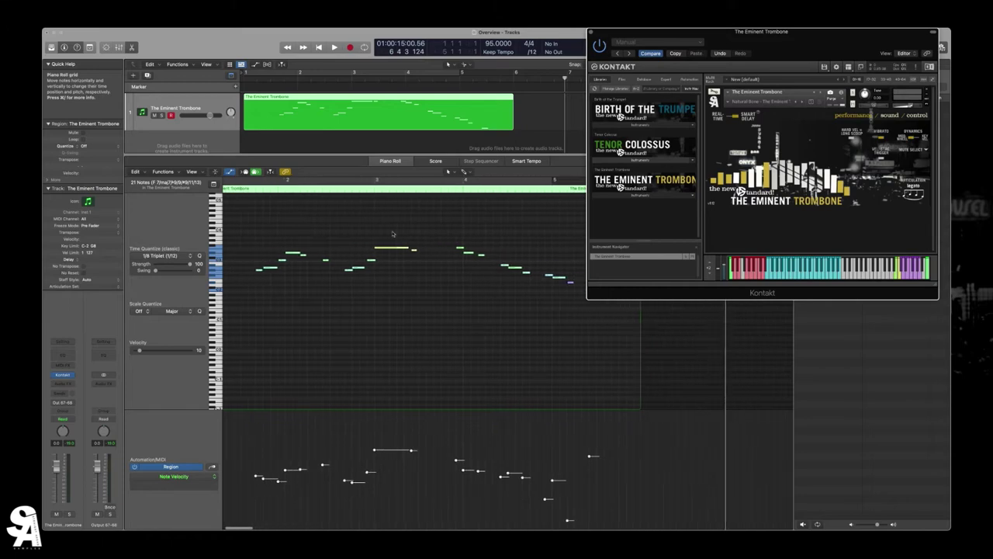
Play the phrase back from near bar 1, then select a note near bar 4
{"action": "left_click", "coordinate": [245, 192]}
{"action": "key", "text": "space"}
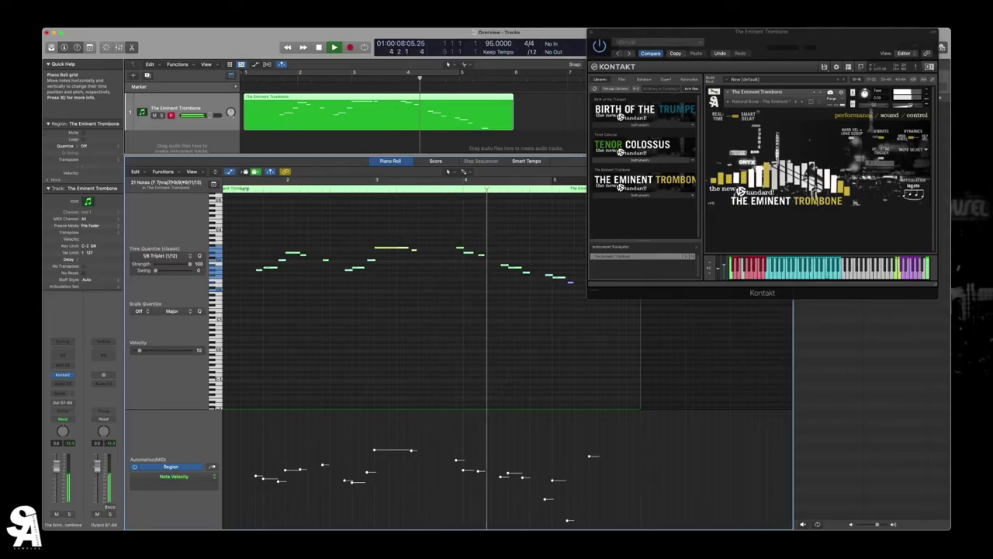
{"action": "scroll", "coordinate": [357, 229], "scroll_direction": "right", "scroll_amount": 3}
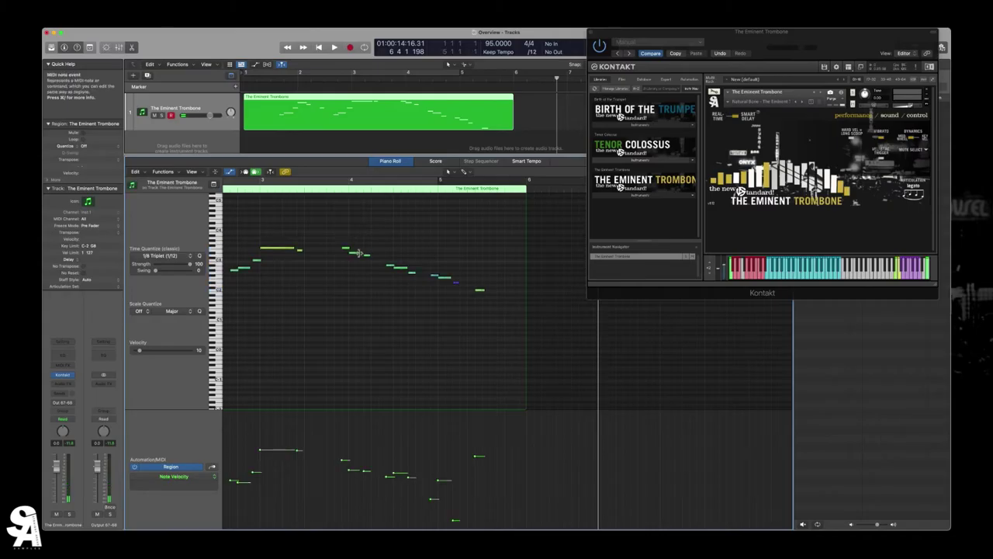
{"action": "left_click", "coordinate": [360, 254]}
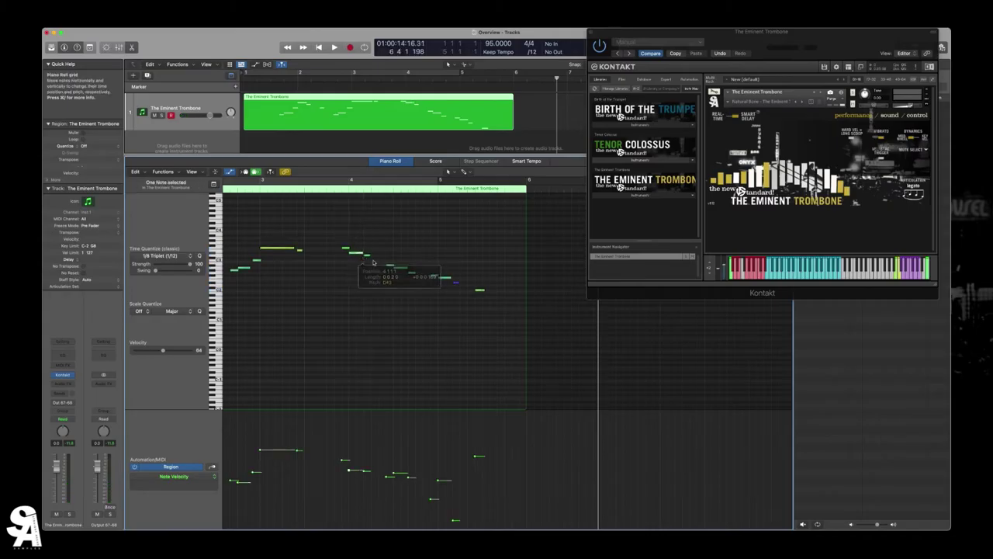
Inspect the long yellow note and play the phrase from the ruler, then stop
{"action": "scroll", "coordinate": [449, 255], "scroll_direction": "left", "scroll_amount": 3}
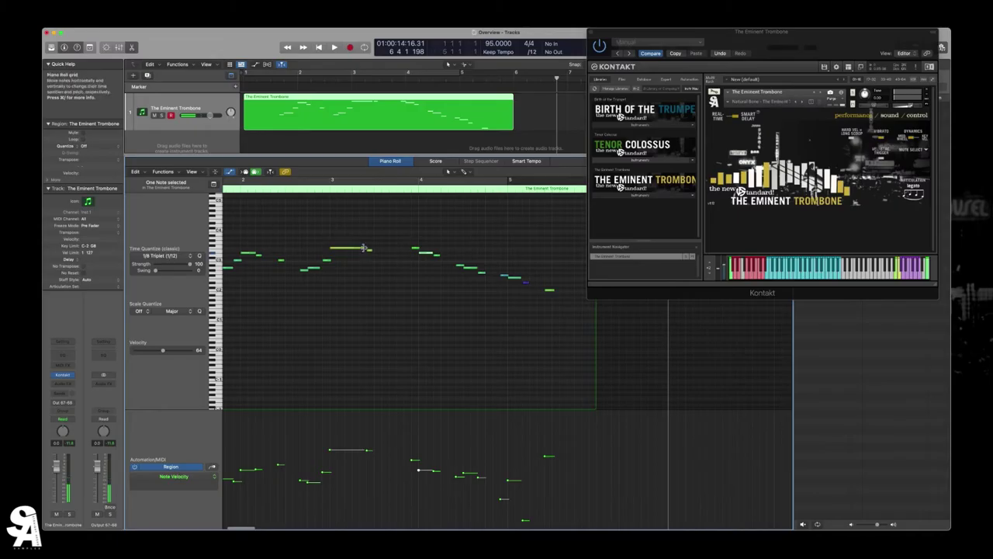
{"action": "left_click", "coordinate": [365, 251]}
{"action": "scroll", "coordinate": [334, 260], "scroll_direction": "left", "scroll_amount": 3}
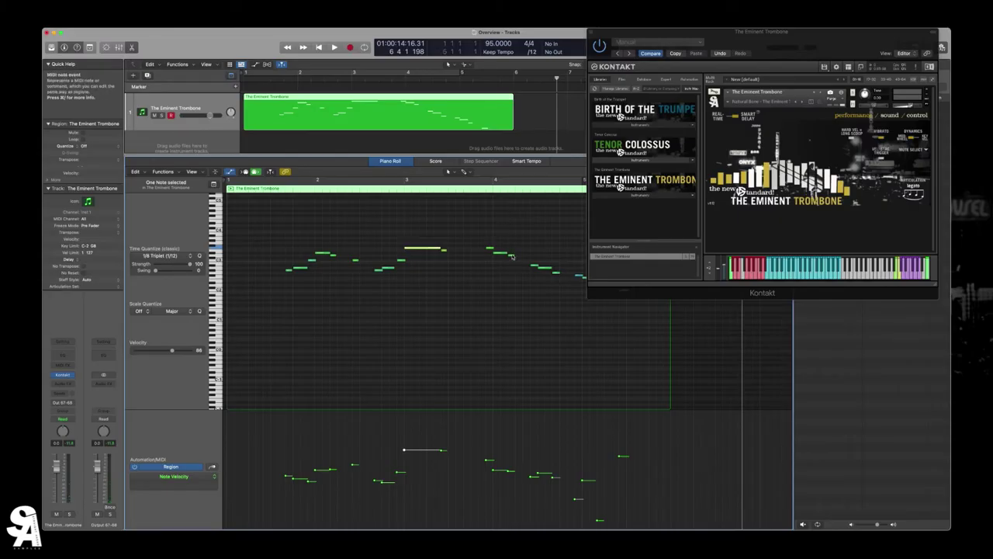
{"action": "left_click_drag", "start_coordinate": [512, 256], "coordinate": [511, 261]}
{"action": "double_click", "coordinate": [477, 189]}
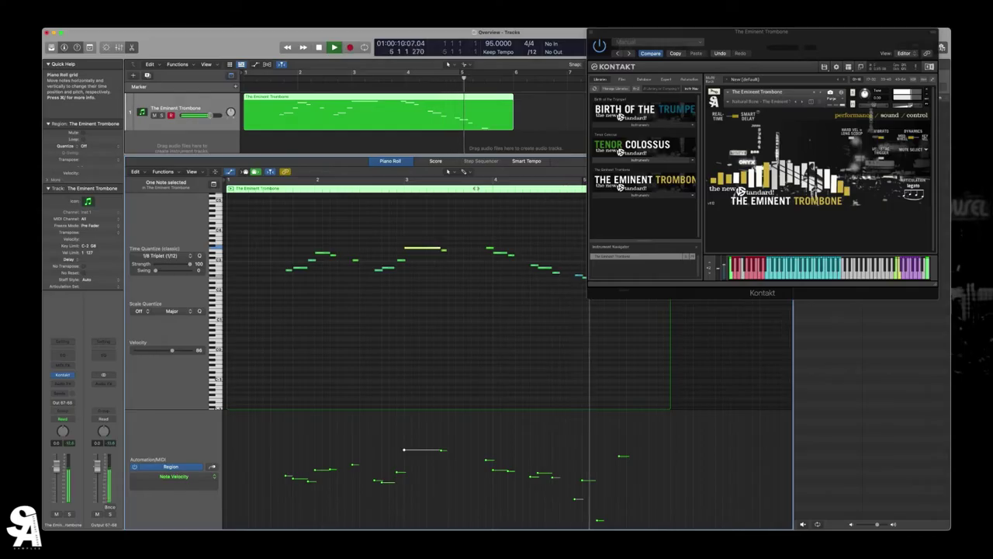
{"action": "scroll", "coordinate": [481, 229], "scroll_direction": "right", "scroll_amount": 2}
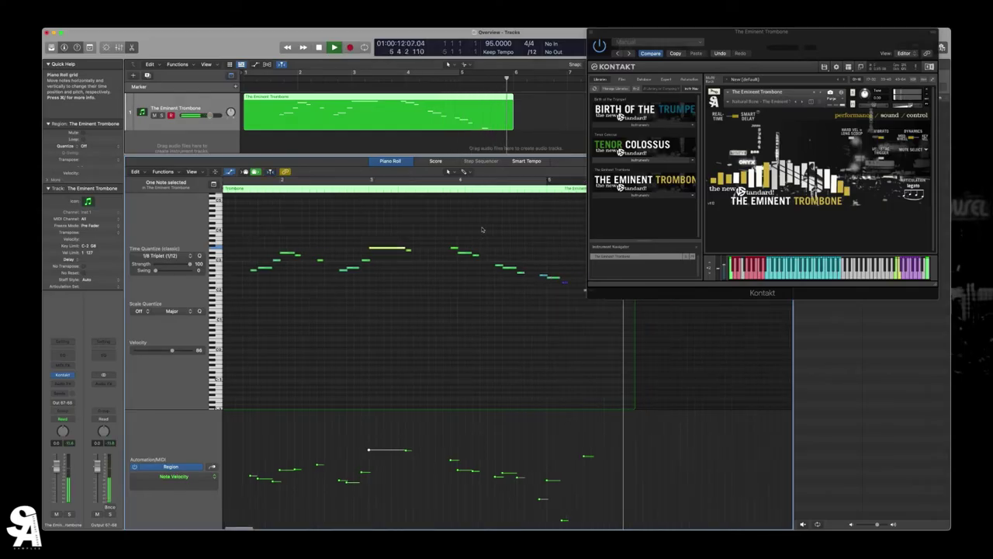
{"action": "key", "text": "space"}
{"action": "scroll", "coordinate": [481, 230], "scroll_direction": "right", "scroll_amount": 2}
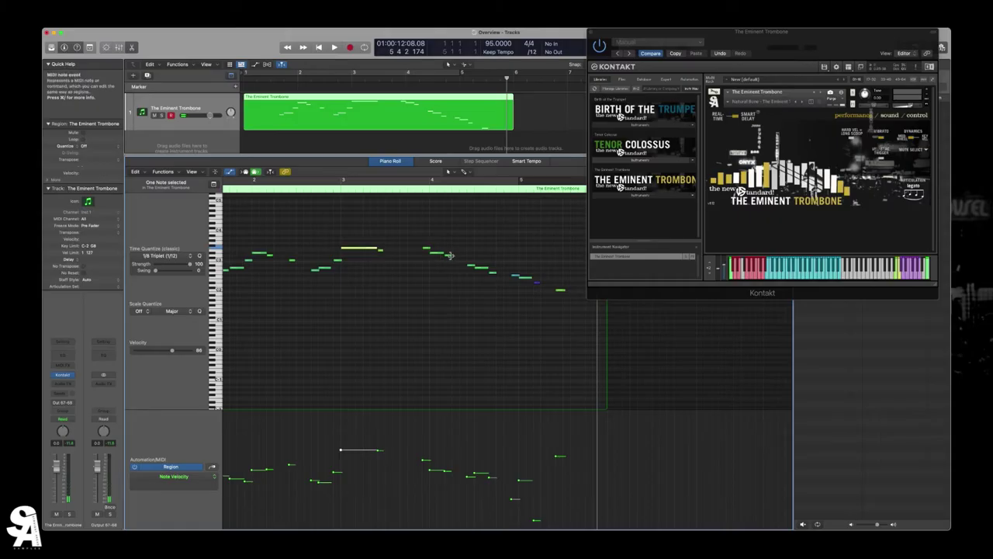
Audition a note, add a short low keyswitch note at bar 1, and play from the start
{"action": "left_click", "coordinate": [448, 254]}
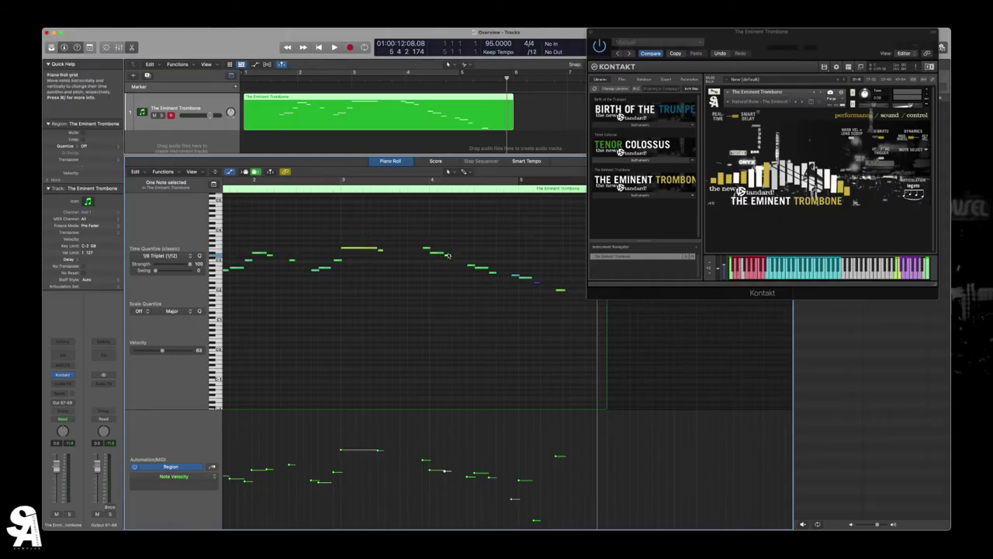
{"action": "left_click", "coordinate": [448, 255]}
{"action": "scroll", "coordinate": [453, 256], "scroll_direction": "left", "scroll_amount": 3}
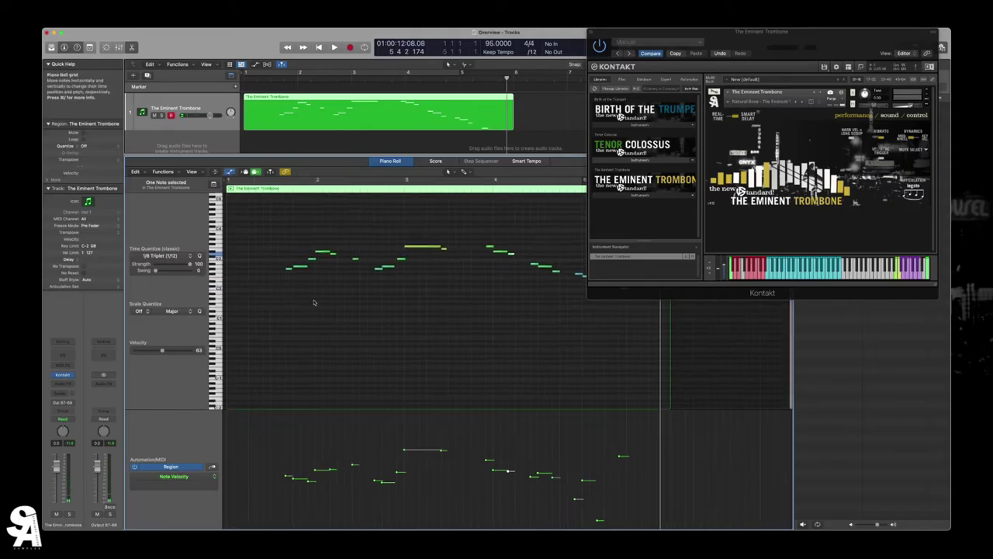
{"action": "left_click", "coordinate": [271, 349]}
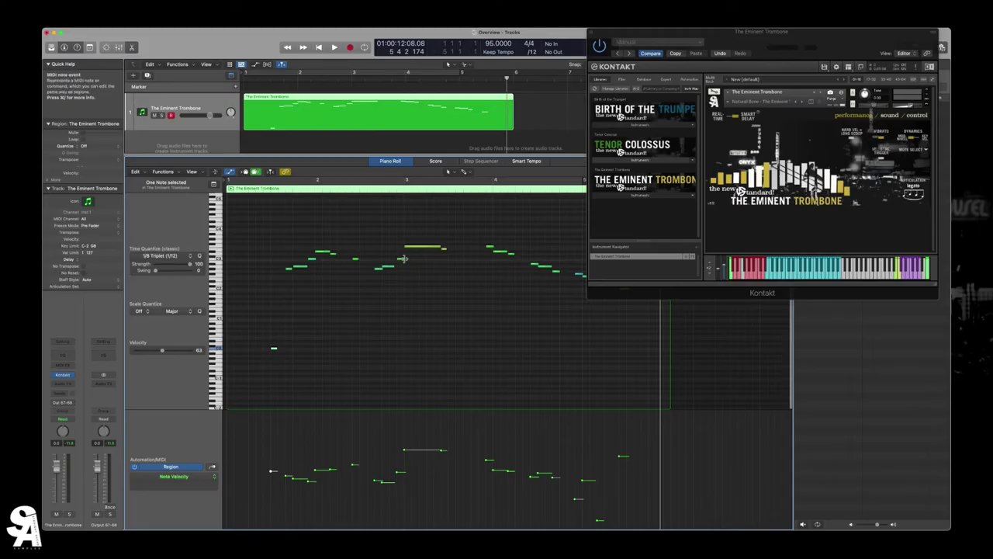
{"action": "double_click", "coordinate": [261, 188]}
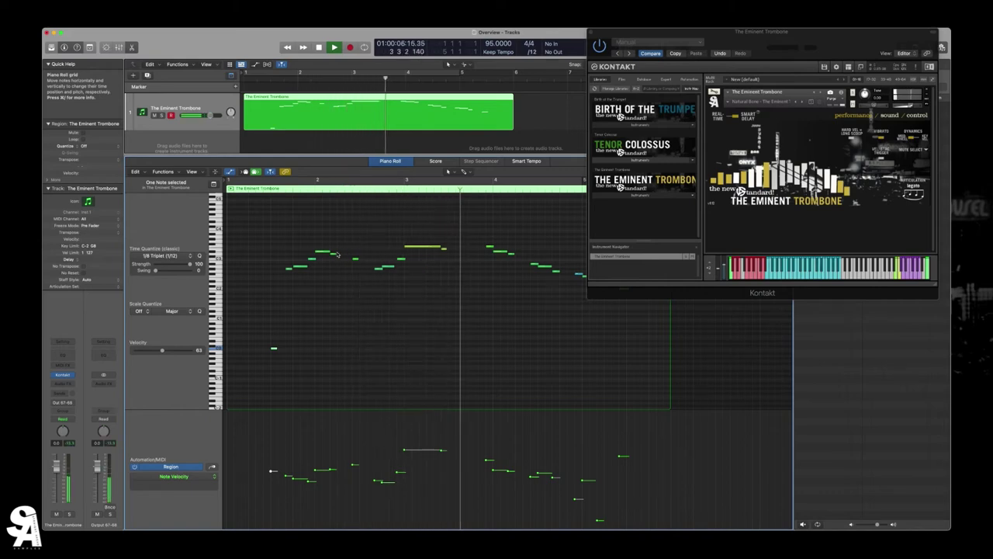
{"action": "left_click", "coordinate": [388, 266]}
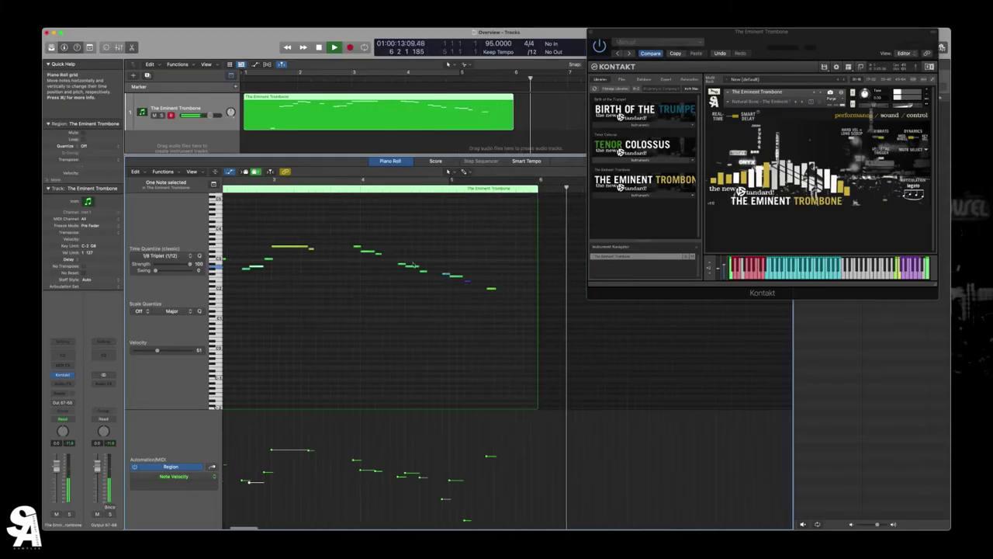
{"action": "key", "text": "space"}
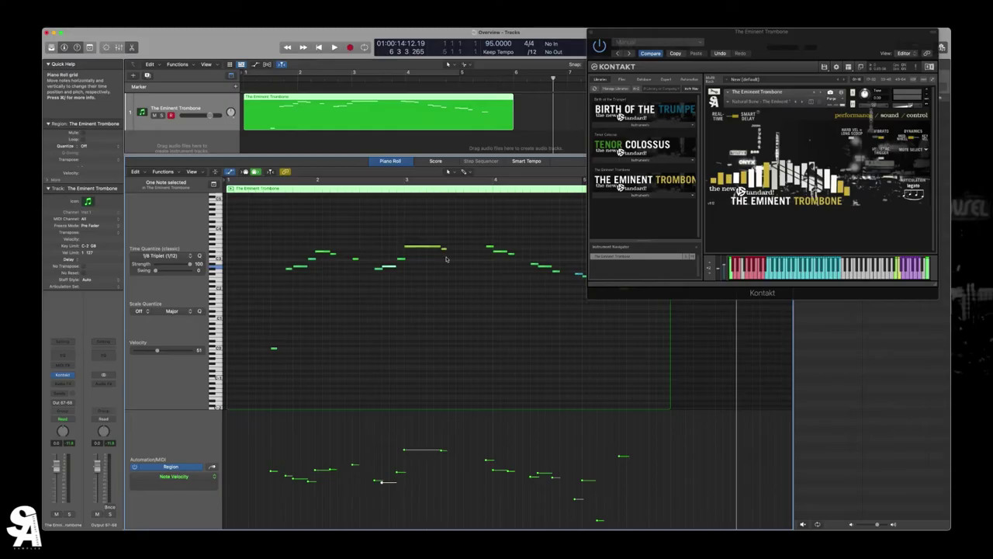
Raise the keyswitch note two semitones, auditioning the phrase after each change
{"action": "left_click_drag", "start_coordinate": [273, 348], "coordinate": [274, 343]}
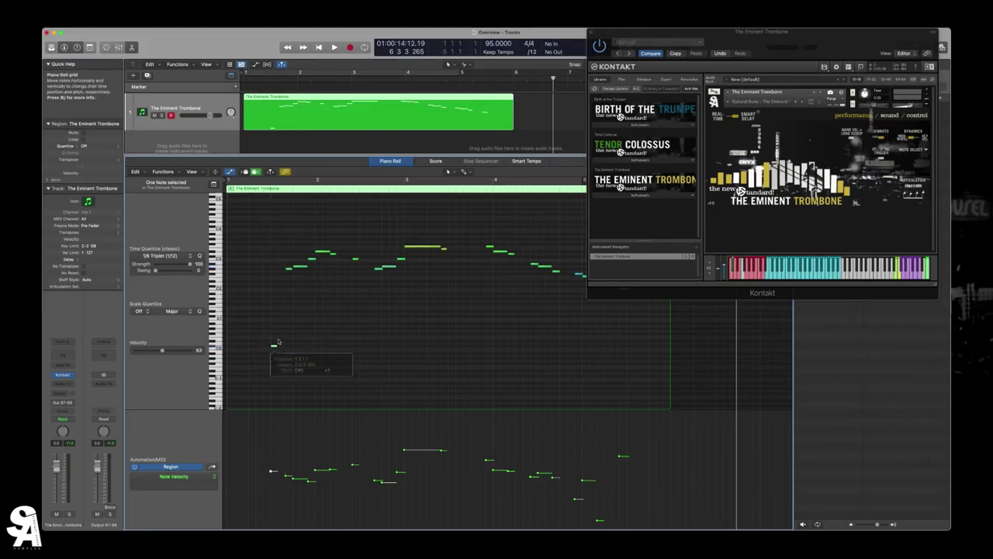
{"action": "key", "text": "shift+space"}
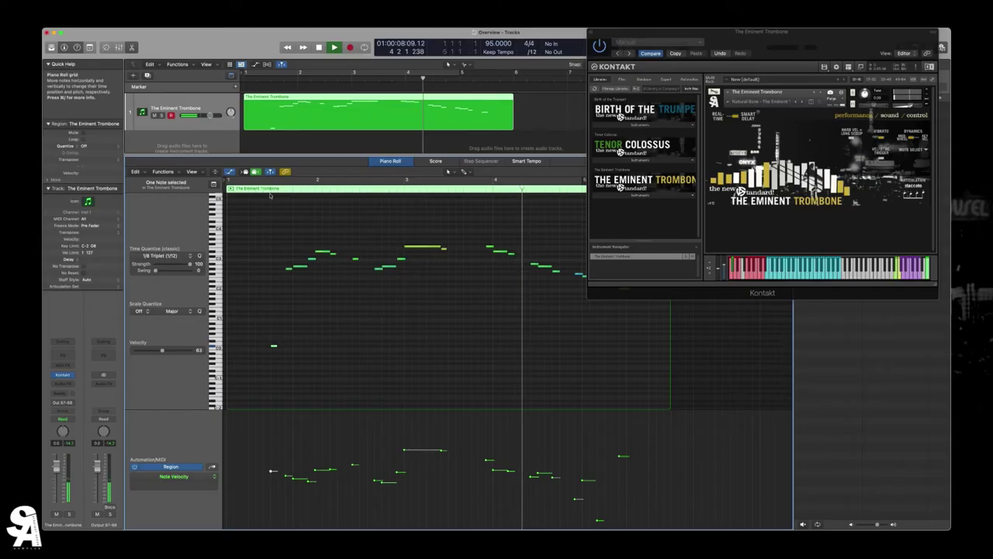
{"action": "key", "text": "space"}
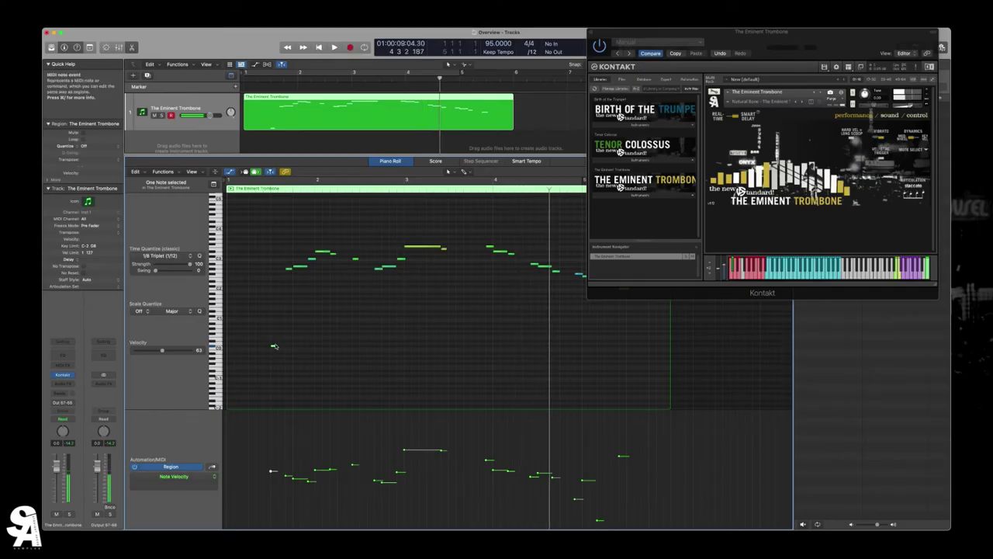
{"action": "left_click_drag", "start_coordinate": [274, 345], "coordinate": [275, 342]}
{"action": "key", "text": "shift+space"}
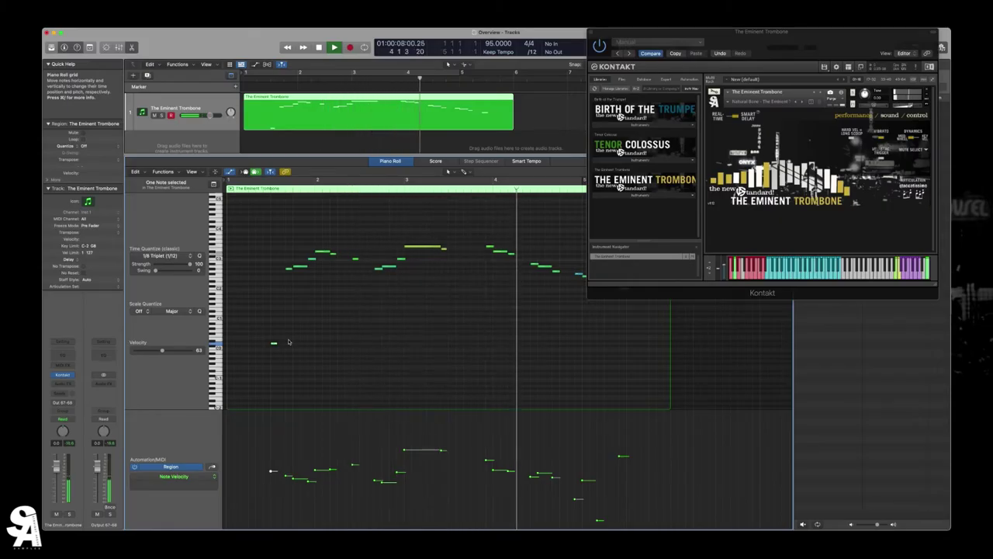
{"action": "key", "text": "space"}
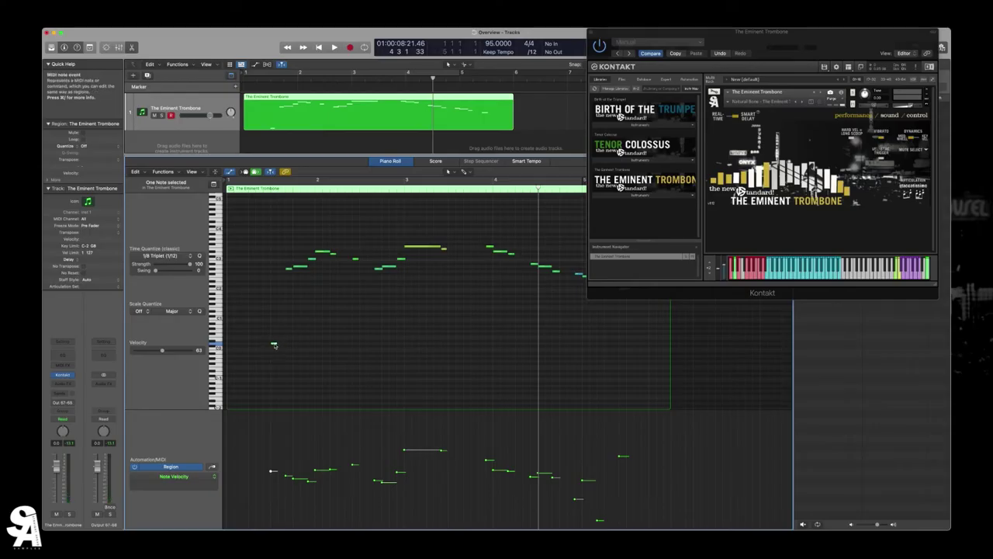
Check the keyswitch note's pitch, drop it to C0, then raise it two semitones
{"action": "left_click", "coordinate": [273, 344]}
{"action": "left_click_drag", "start_coordinate": [273, 344], "coordinate": [273, 350]}
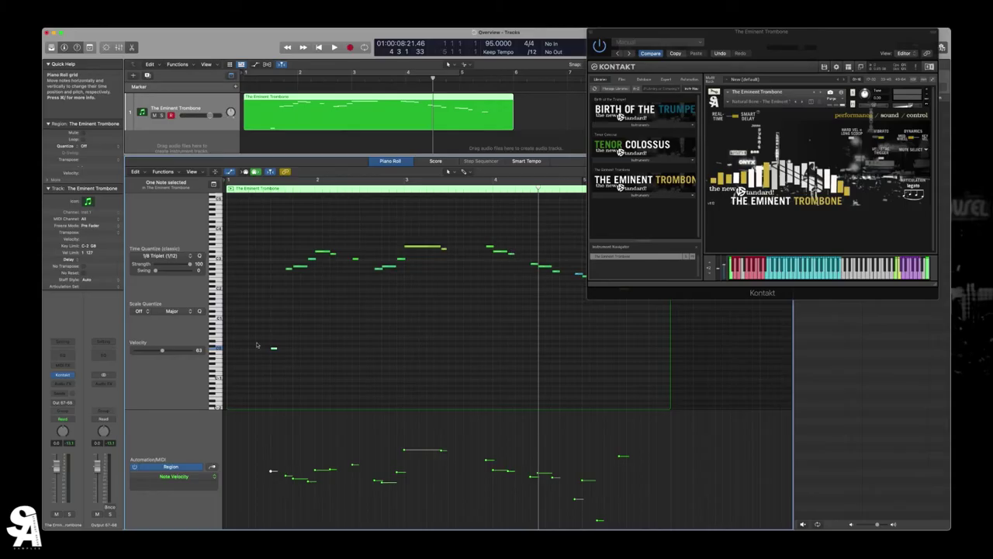
{"action": "left_click_drag", "start_coordinate": [273, 350], "coordinate": [273, 345]}
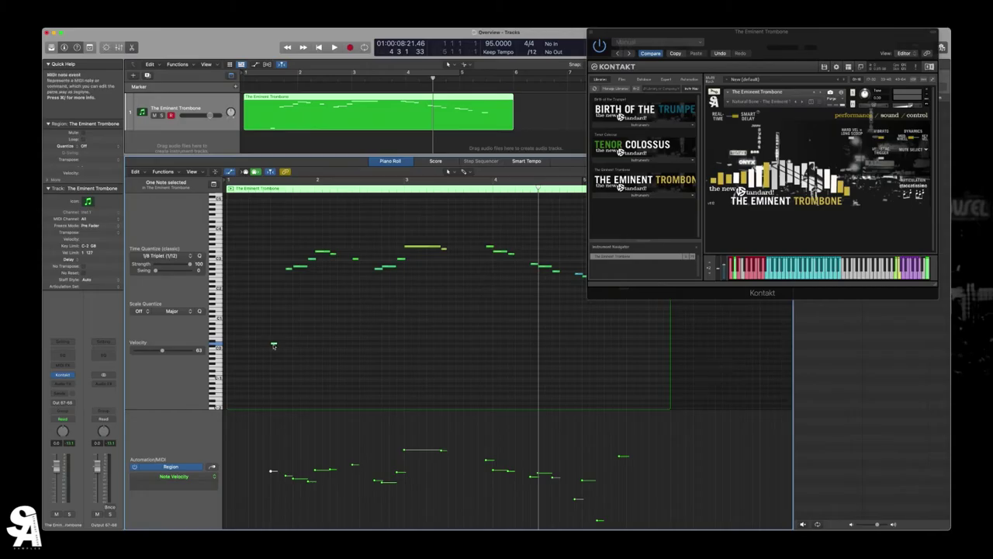
{"action": "left_click_drag", "start_coordinate": [273, 343], "coordinate": [274, 340]}
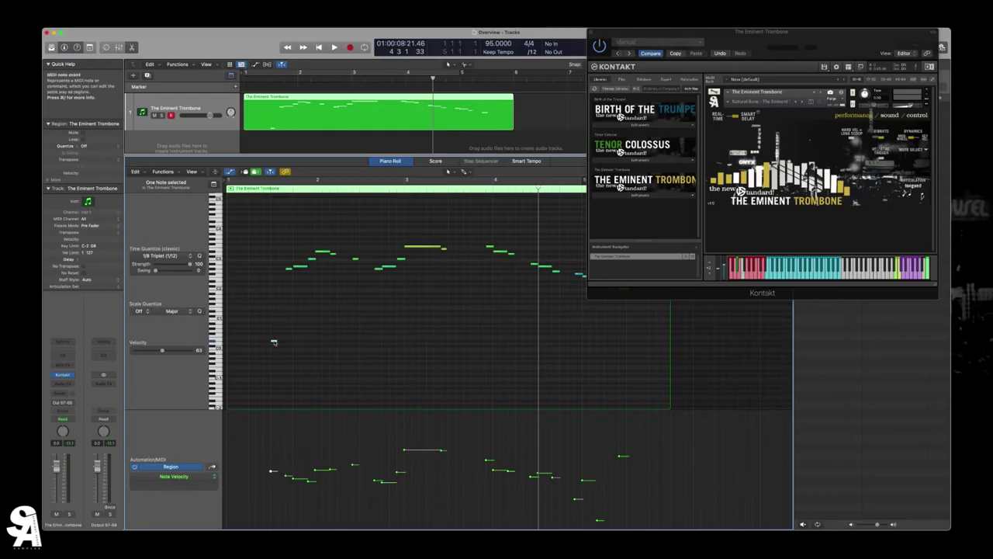
Shift the keyswitch note slightly later and play the phrase from near bar 1 beat 3
{"action": "left_click_drag", "start_coordinate": [273, 340], "coordinate": [281, 340]}
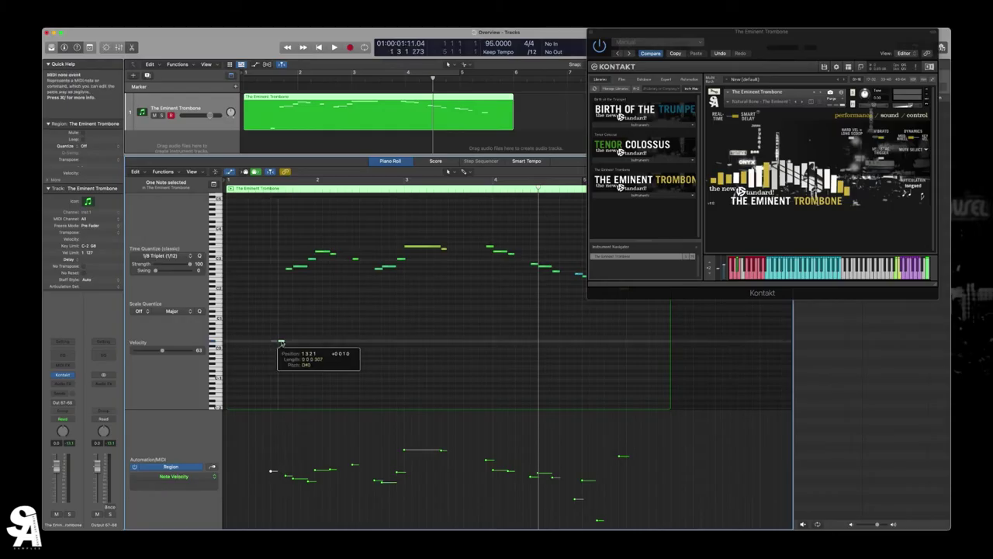
{"action": "left_click", "coordinate": [273, 189]}
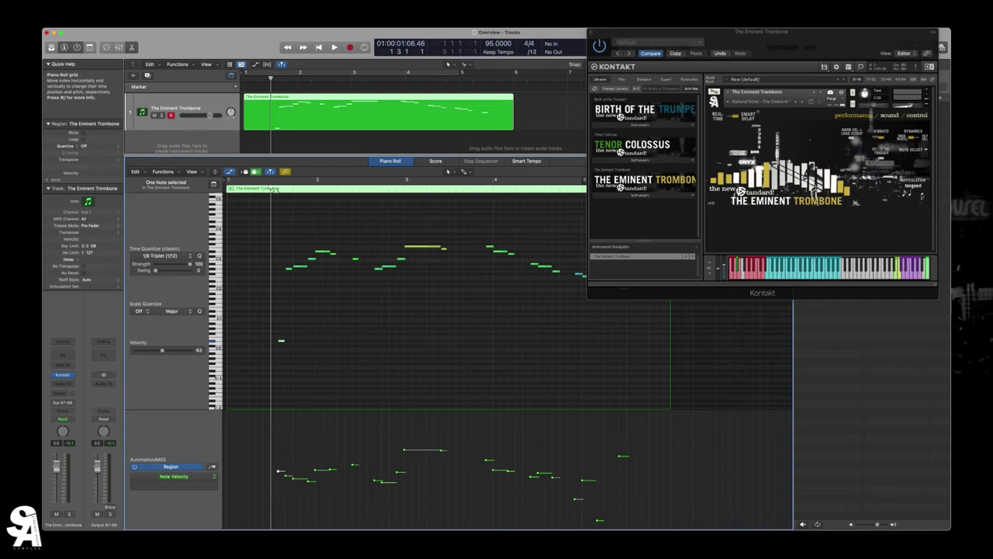
{"action": "key", "text": "space"}
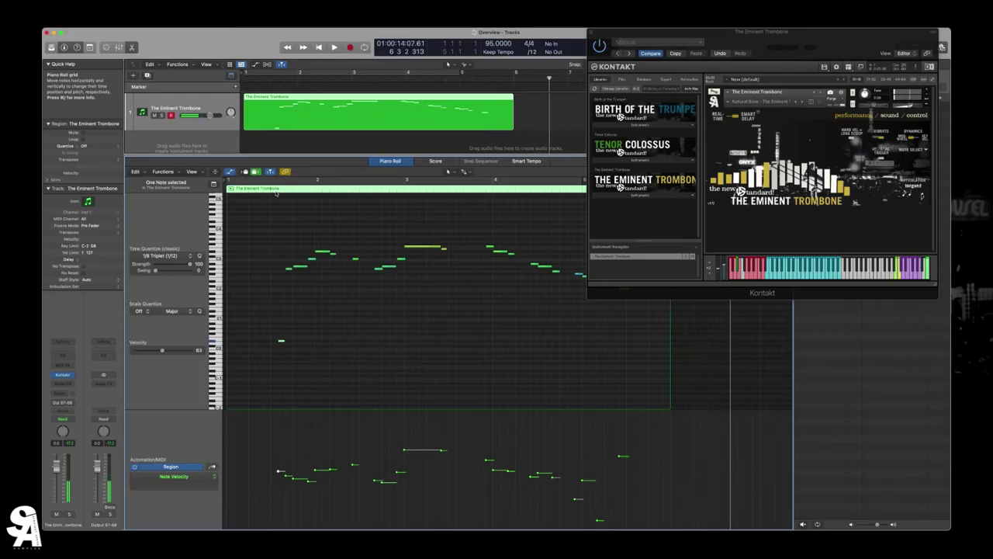
{"action": "key", "text": "space"}
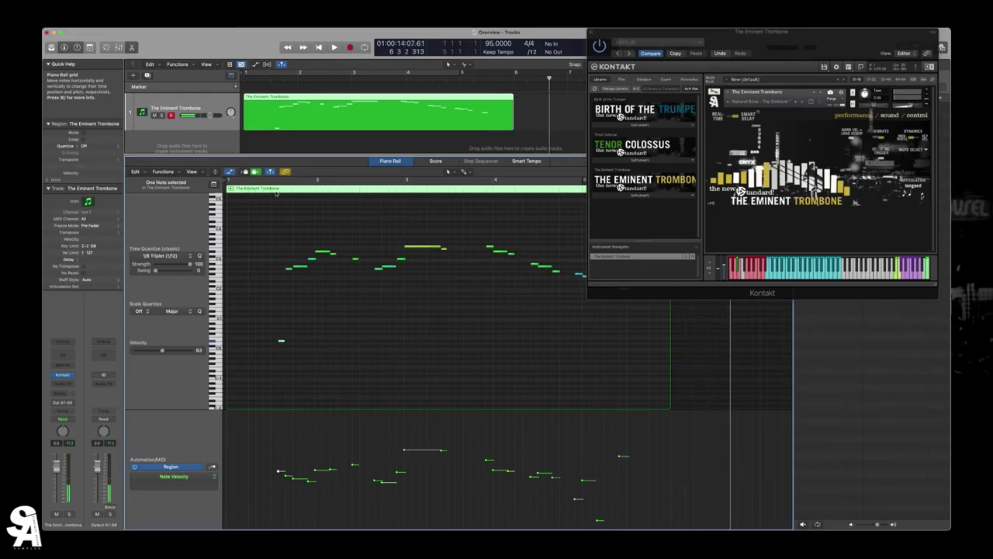
{"action": "left_click", "coordinate": [282, 342]}
Move the keyswitch note into bar 2 and play back from about bar 2.6
{"action": "left_click_drag", "start_coordinate": [283, 344], "coordinate": [404, 339]}
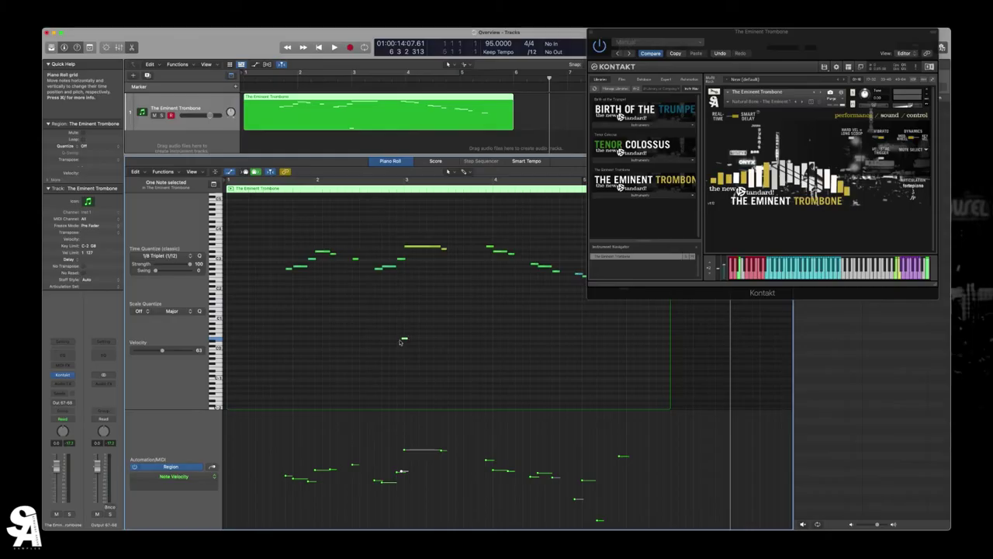
{"action": "left_click_drag", "start_coordinate": [407, 342], "coordinate": [380, 351]}
{"action": "left_click", "coordinate": [369, 189]}
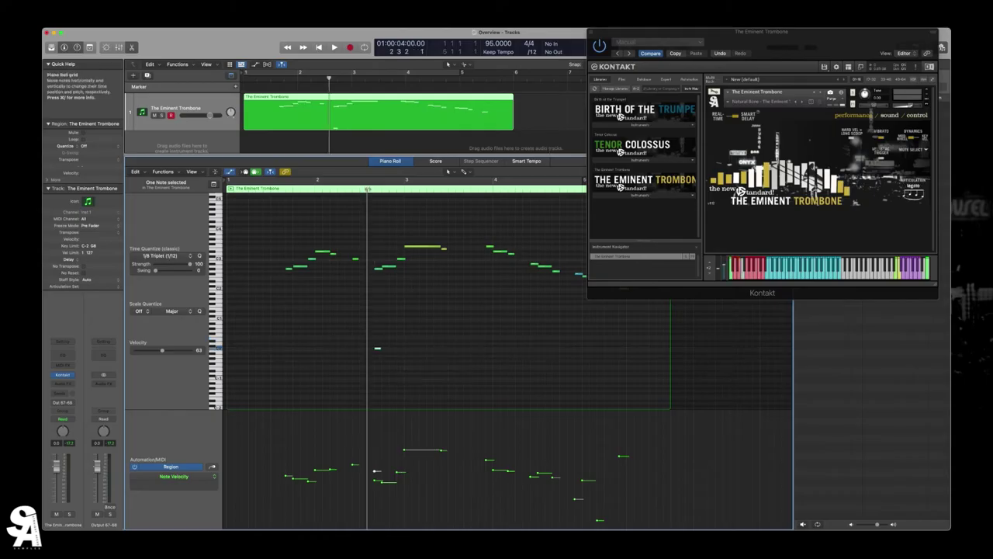
{"action": "key", "text": "space"}
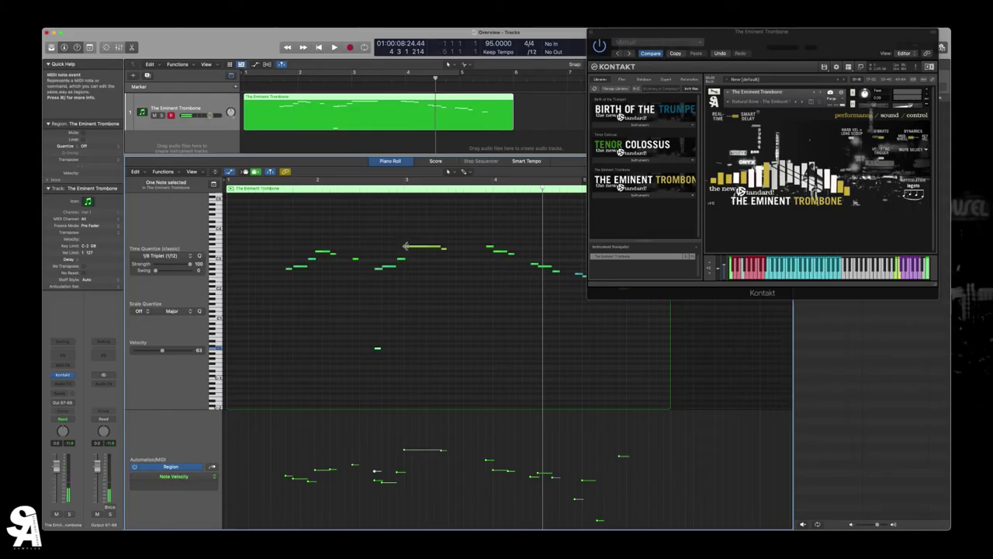
Raise the keyswitch to E0, shift it later, and add a new C0 keyswitch note
{"action": "left_click_drag", "start_coordinate": [378, 350], "coordinate": [402, 341]}
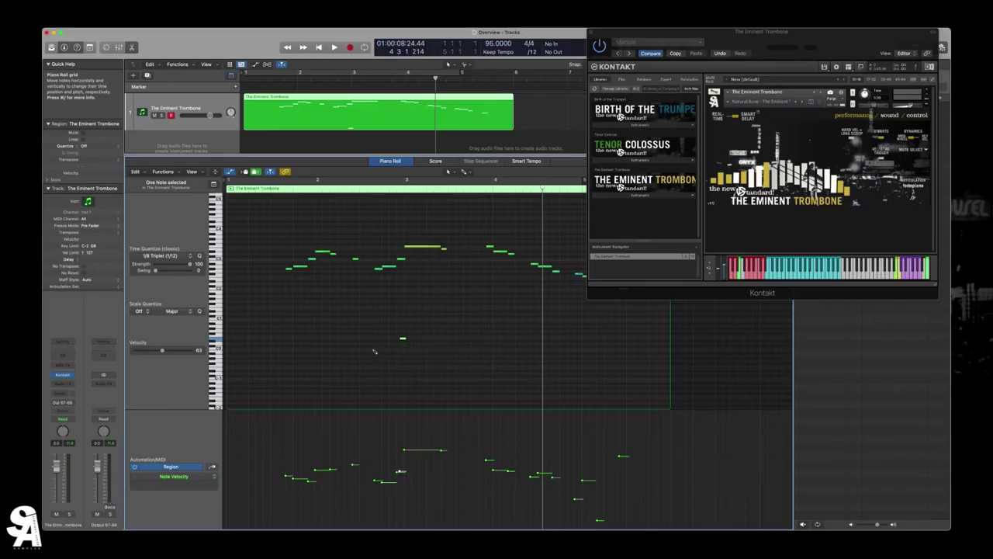
{"action": "left_click", "coordinate": [373, 350]}
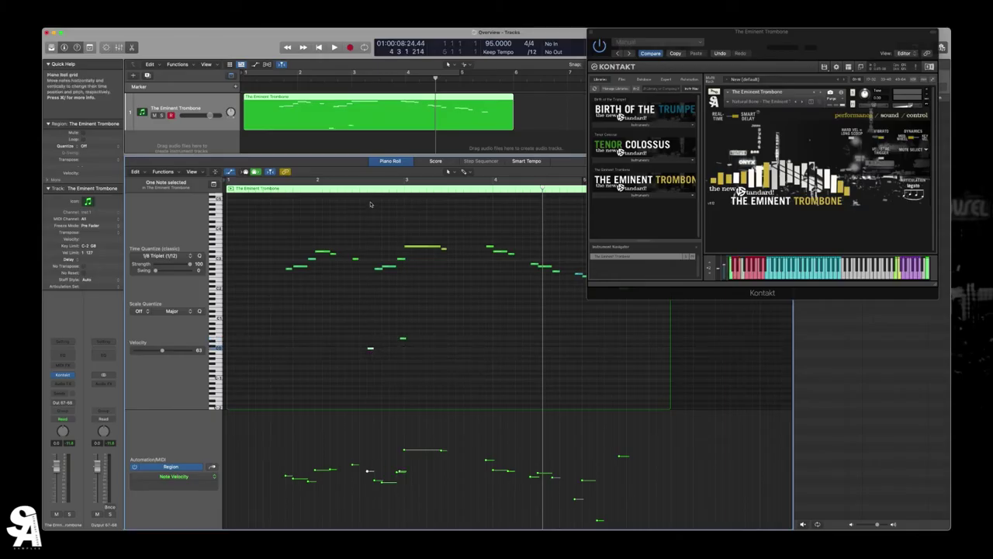
{"action": "key", "text": "shift+space"}
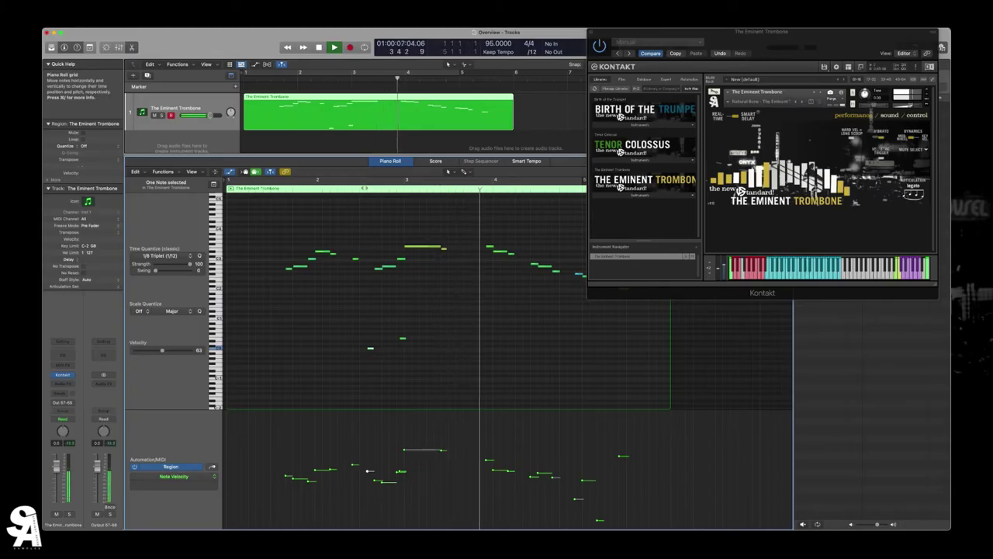
{"action": "key", "text": "space"}
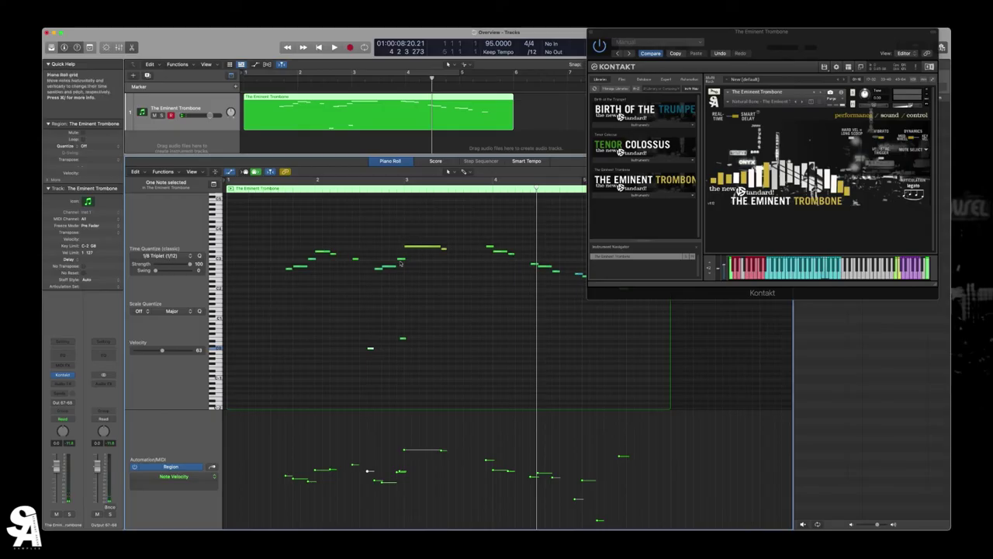
Raise the second keyswitch note to G0 and play back from bar 2.5
{"action": "mouse_move", "coordinate": [404, 340]}
{"action": "left_click_drag", "start_coordinate": [403, 338], "coordinate": [403, 330]}
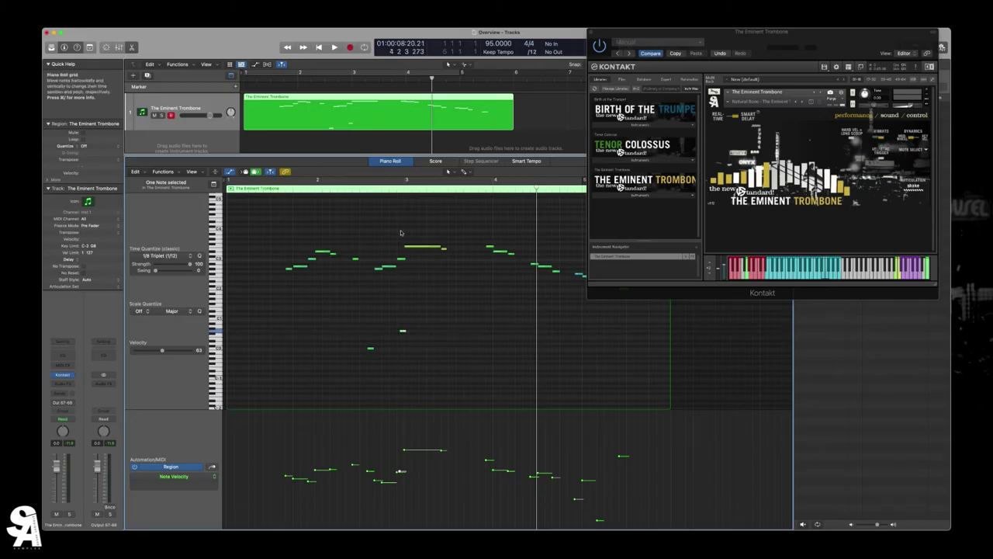
{"action": "left_click", "coordinate": [364, 190]}
{"action": "key", "text": "space"}
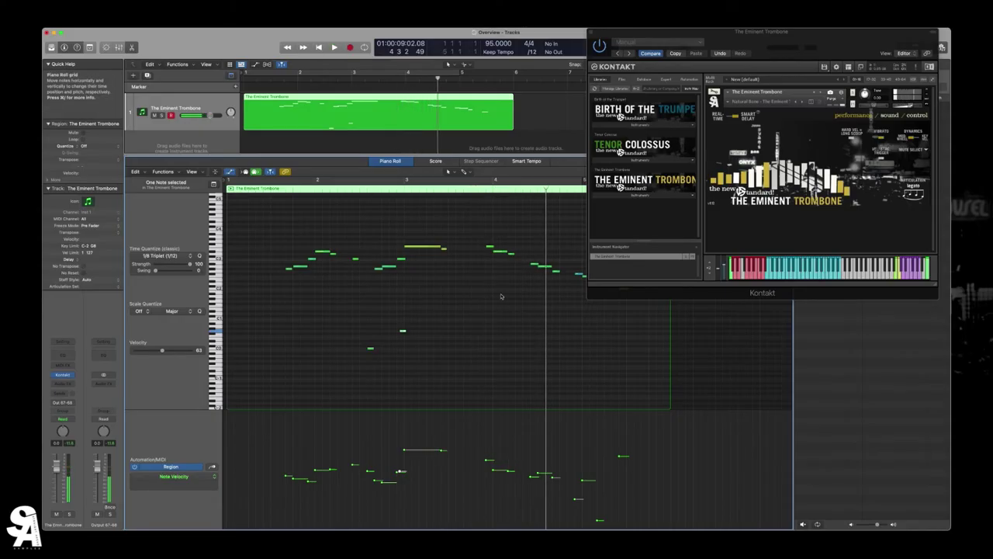
Move the G0 keyswitch later beneath the long note and add a new short keyswitch before it
{"action": "mouse_move", "coordinate": [402, 333]}
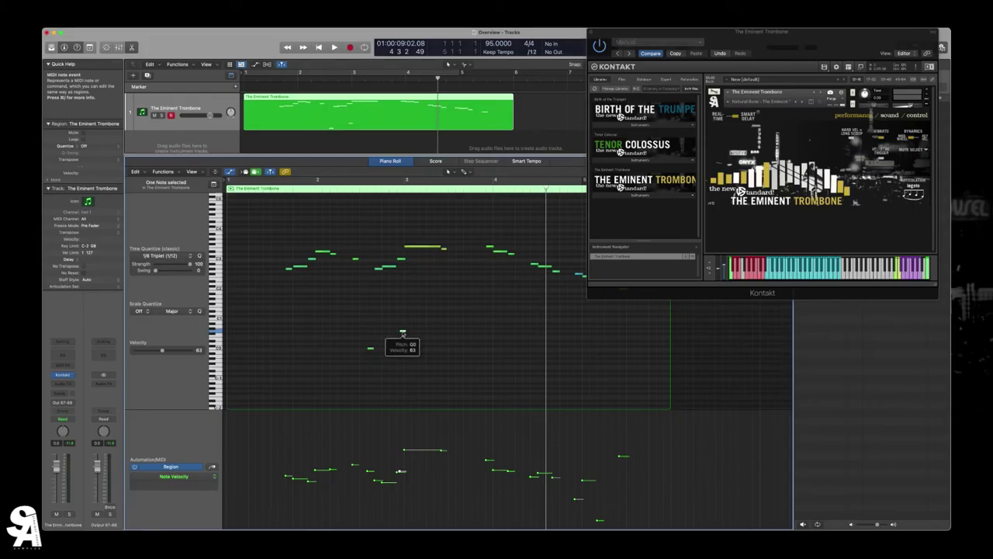
{"action": "left_click_drag", "start_coordinate": [402, 333], "coordinate": [437, 331]}
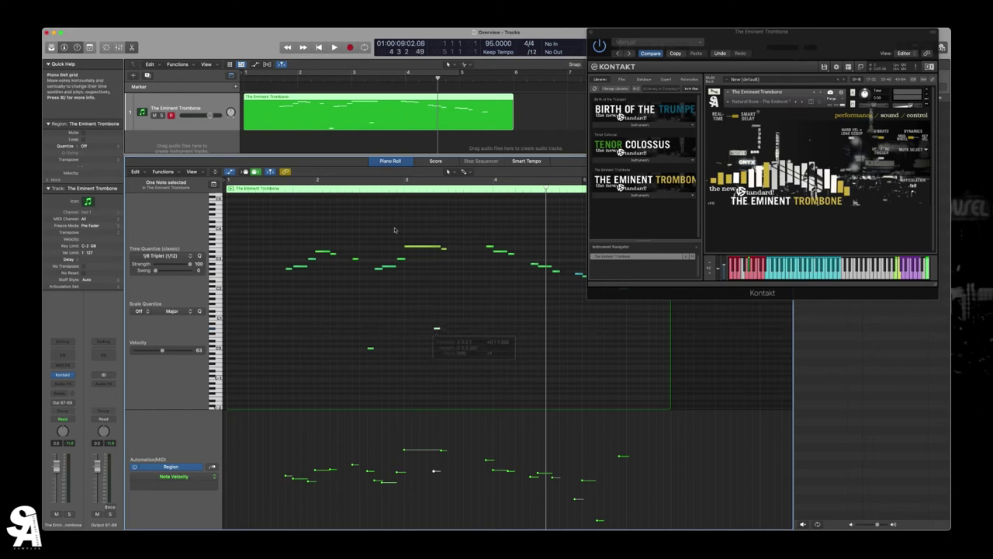
{"action": "left_click", "coordinate": [401, 340]}
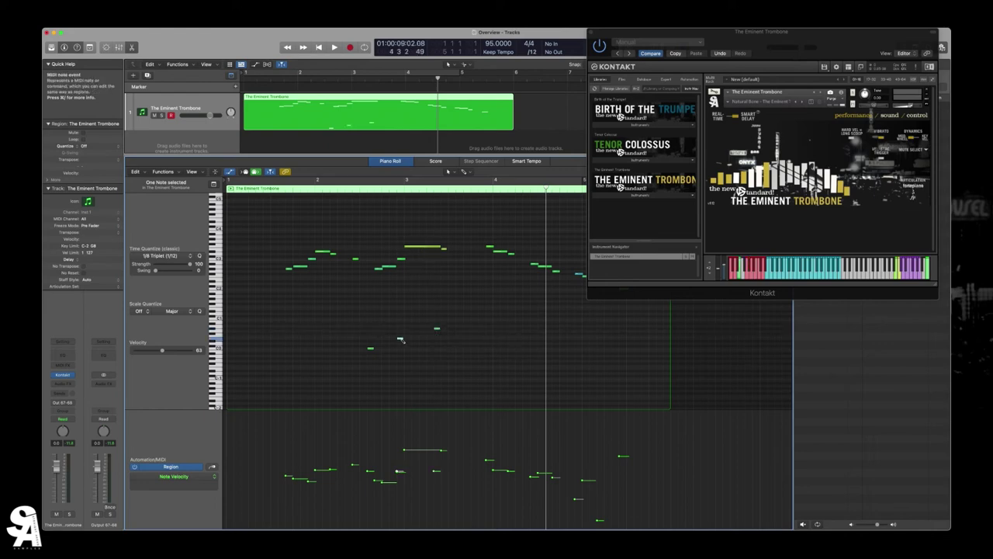
{"action": "left_click", "coordinate": [402, 340]}
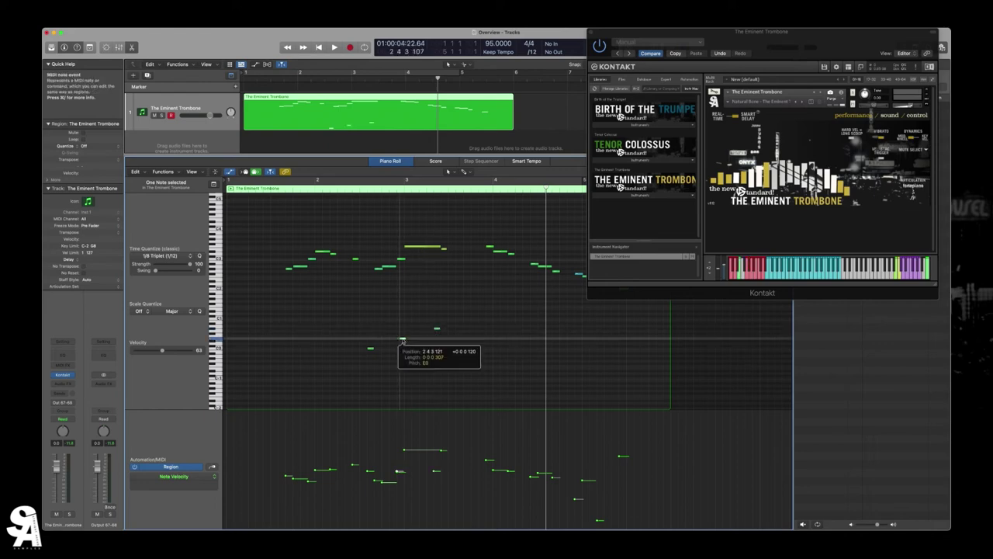
Select the long held F3 note at bar 3 and play the passage back
{"action": "left_click", "coordinate": [439, 246]}
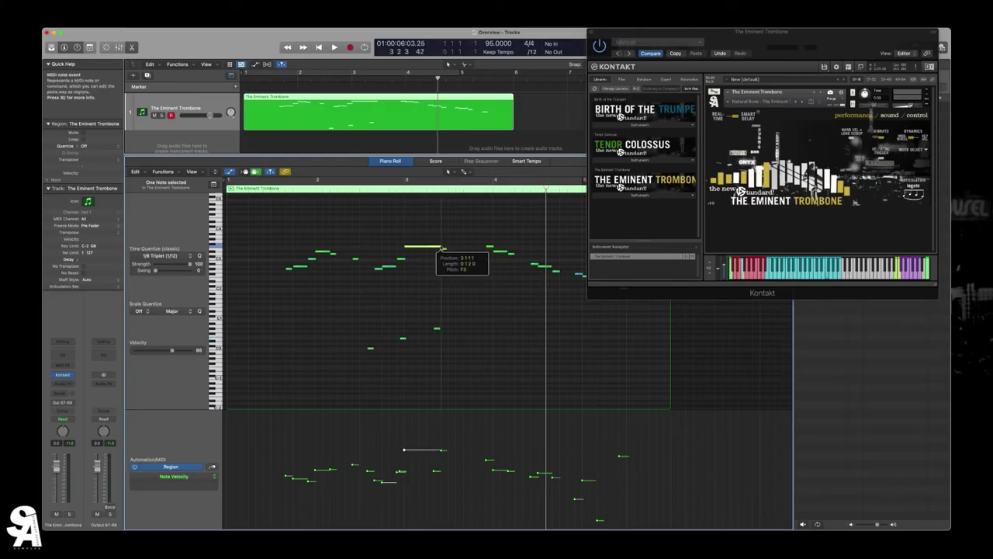
{"action": "left_click", "coordinate": [441, 248]}
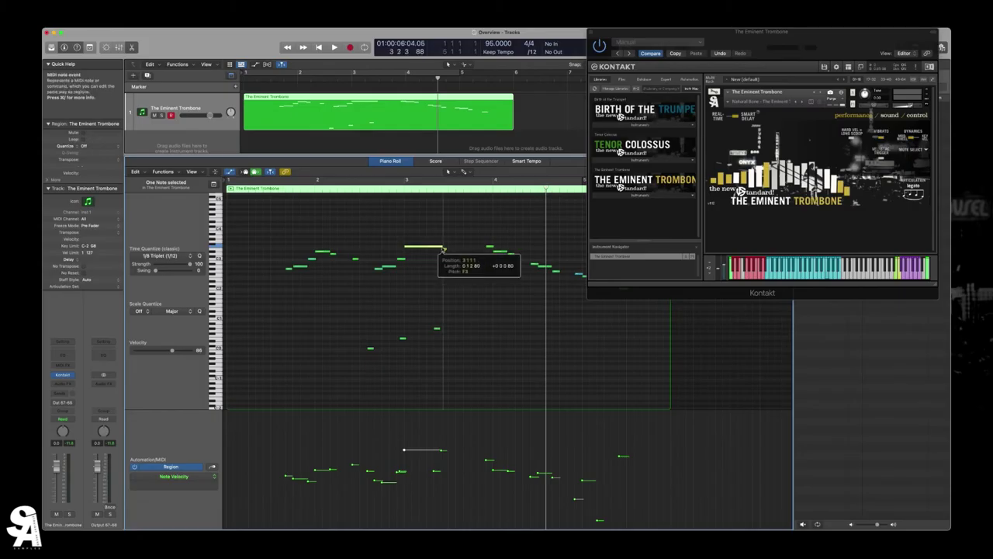
{"action": "left_click", "coordinate": [363, 188]}
{"action": "key", "text": "space"}
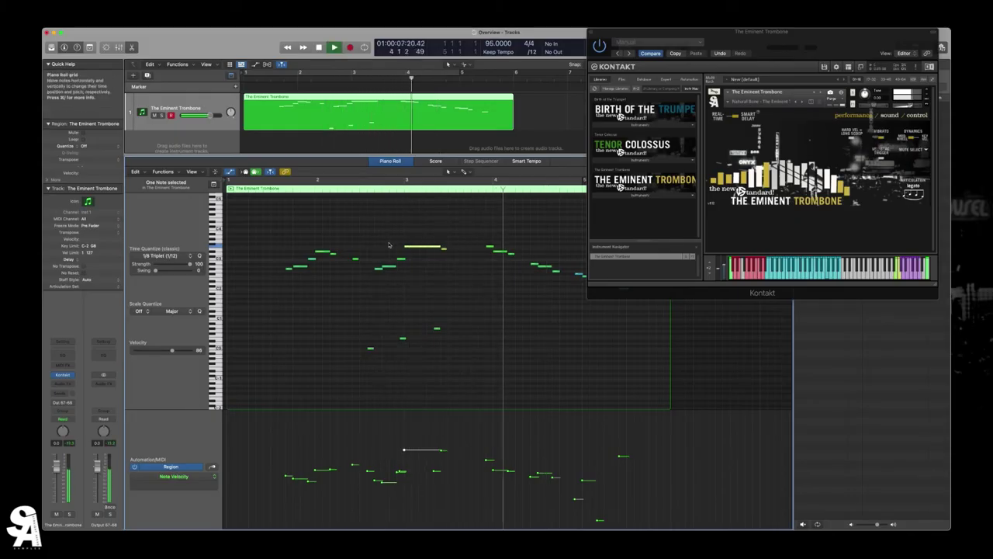
{"action": "key", "text": "space"}
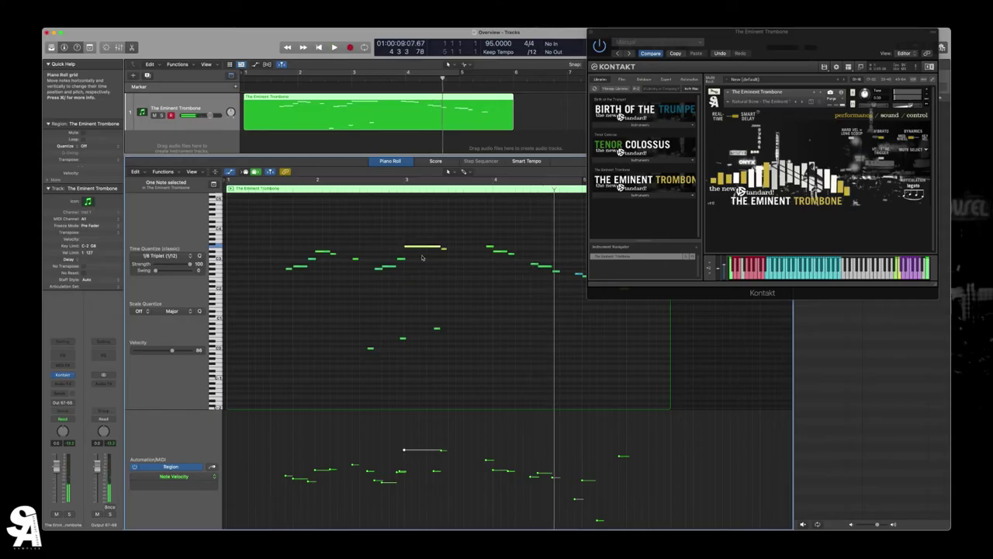
Mute the six run notes in bars 3–4 and replay from bar 2.5 to hear the phrase without them
{"action": "left_click_drag", "start_coordinate": [478, 231], "coordinate": [563, 292]}
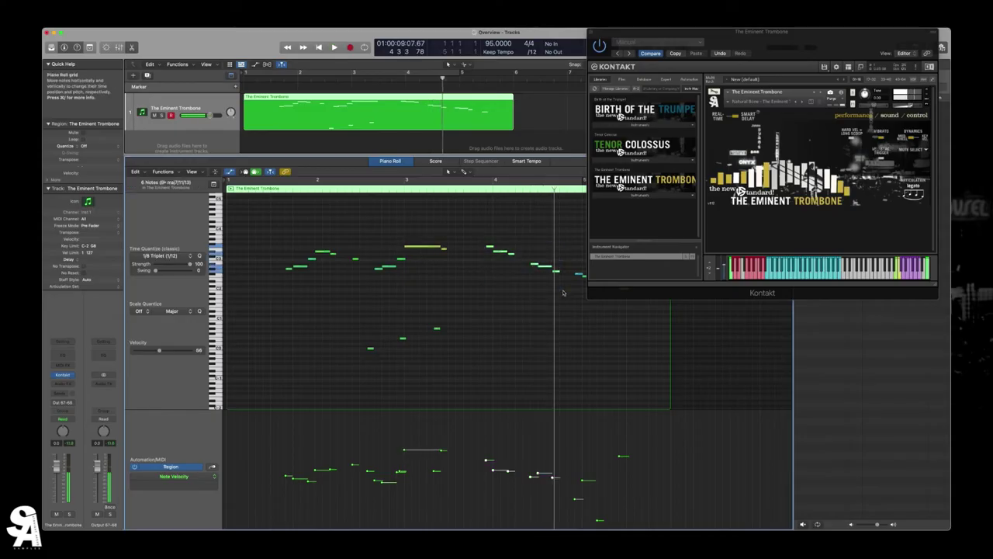
{"action": "key", "text": "ctrl+m"}
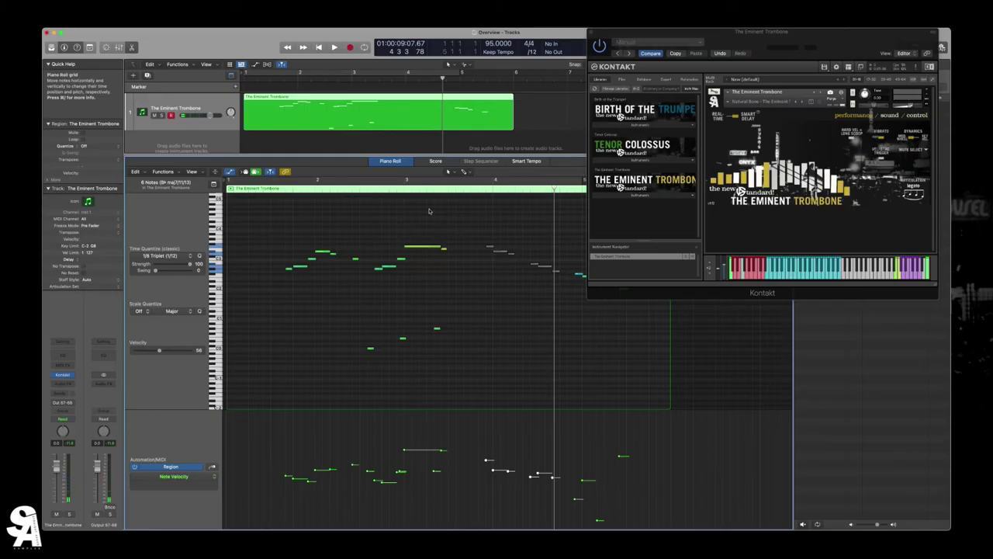
{"action": "double_click", "coordinate": [363, 191]}
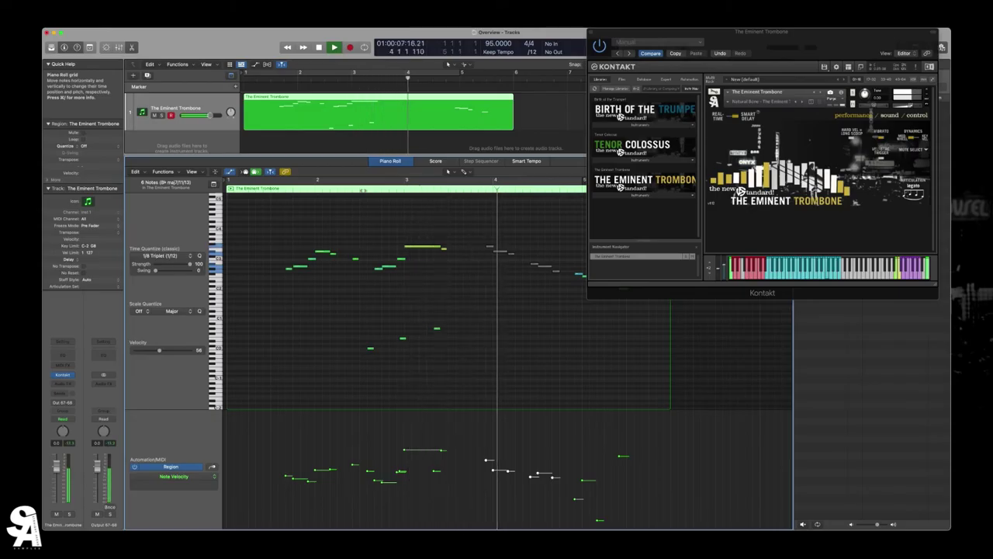
{"action": "key", "text": "space"}
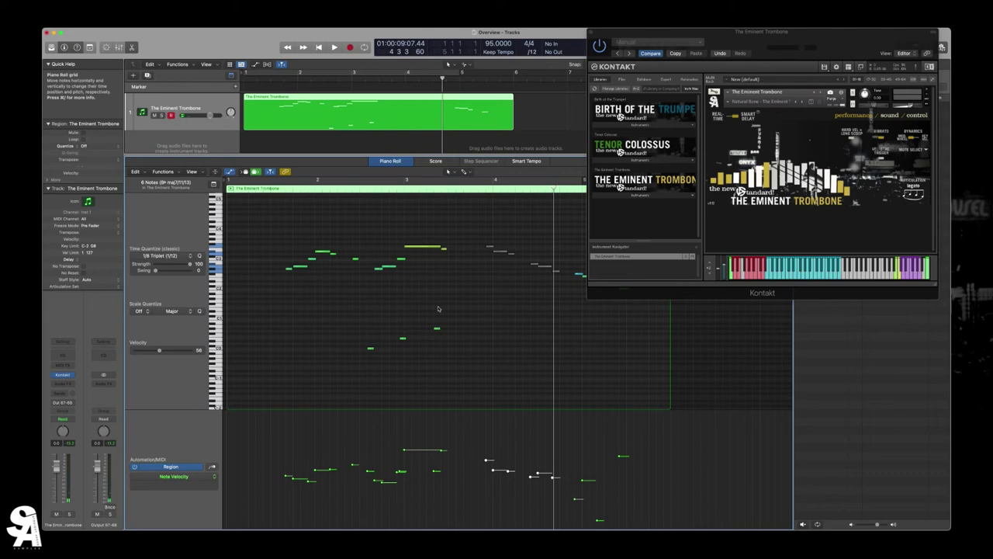
{"action": "left_click_drag", "start_coordinate": [470, 235], "coordinate": [565, 288]}
Unmute the selected notes and move a low note later on the same pitch
{"action": "left_click", "coordinate": [531, 265]}
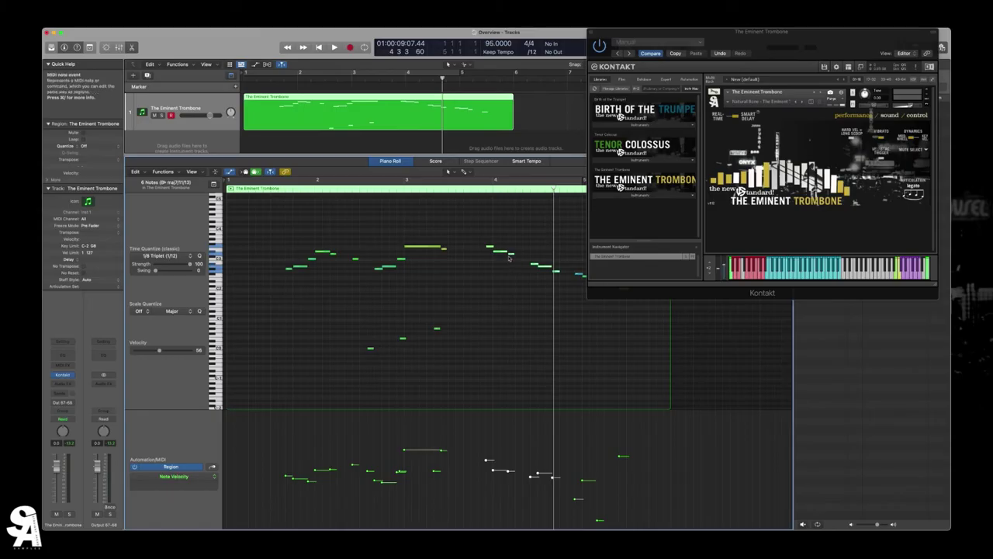
{"action": "left_click", "coordinate": [456, 326]}
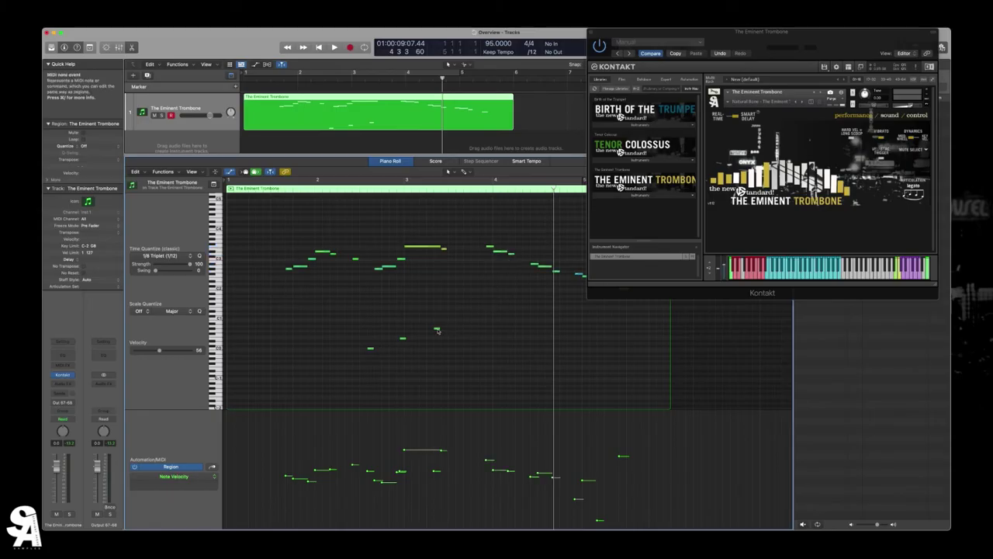
{"action": "left_click_drag", "start_coordinate": [437, 330], "coordinate": [496, 329]}
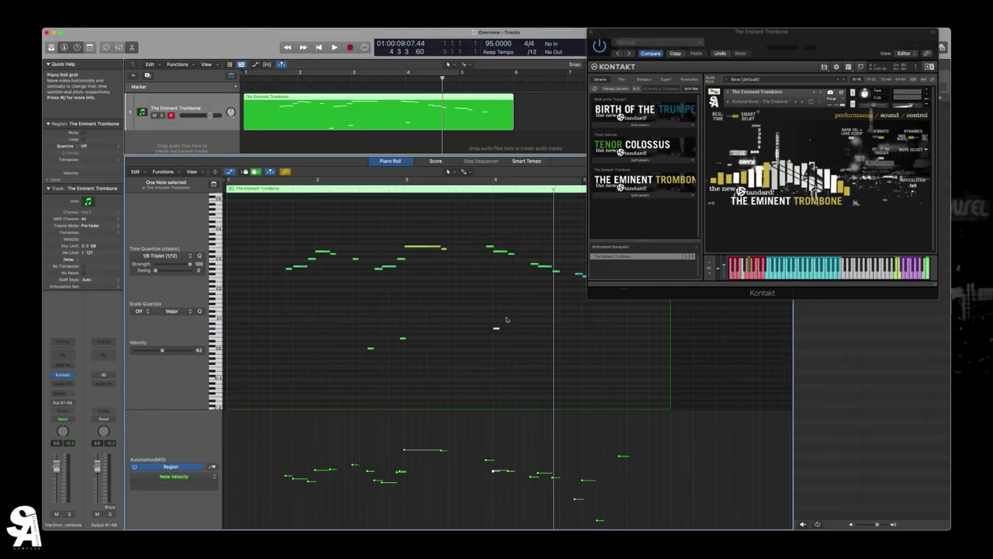
{"action": "left_click_drag", "start_coordinate": [494, 329], "coordinate": [493, 331]}
Add a keyswitch note below the descending notes and play the passage from before bar 4
{"action": "left_click", "coordinate": [481, 349]}
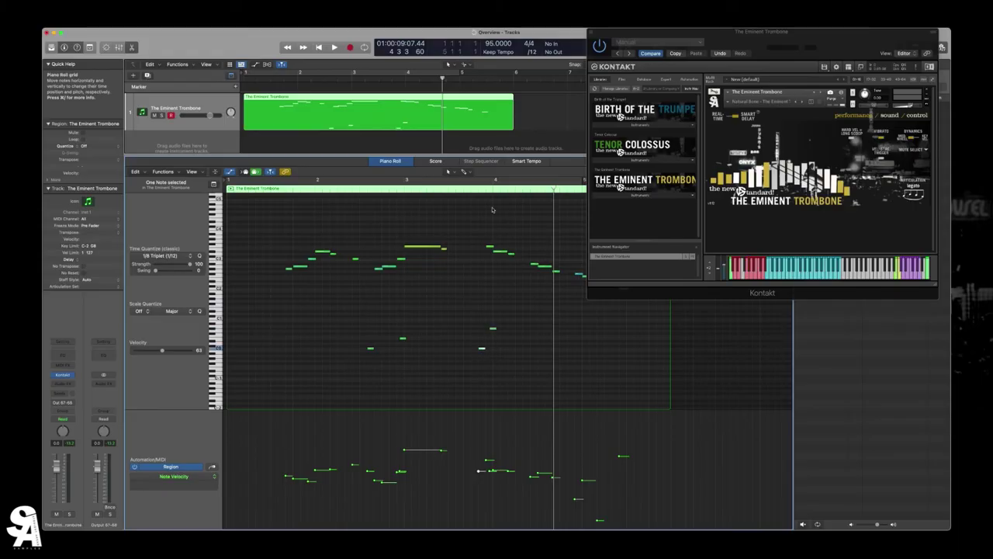
{"action": "left_click", "coordinate": [472, 190]}
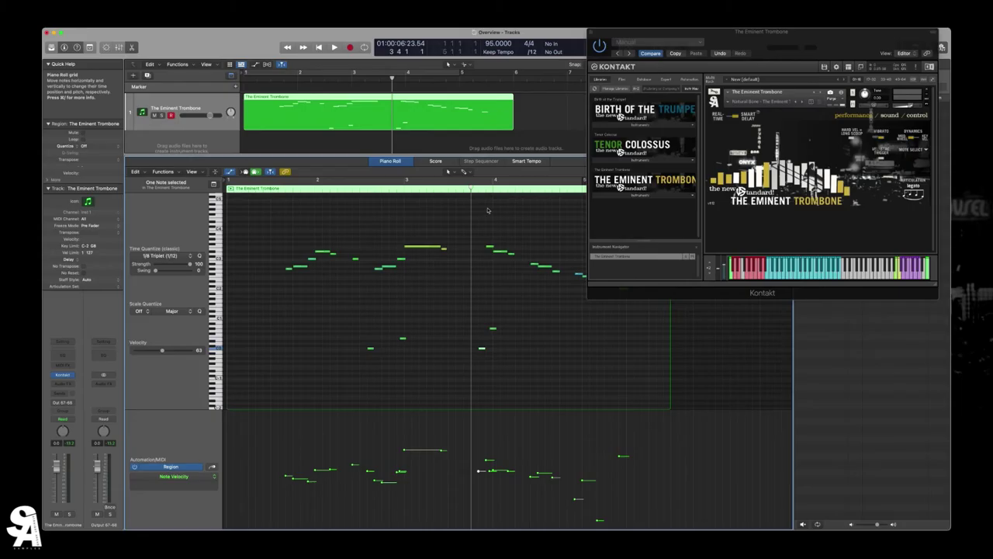
{"action": "scroll", "coordinate": [488, 210], "scroll_direction": "right", "scroll_amount": 3}
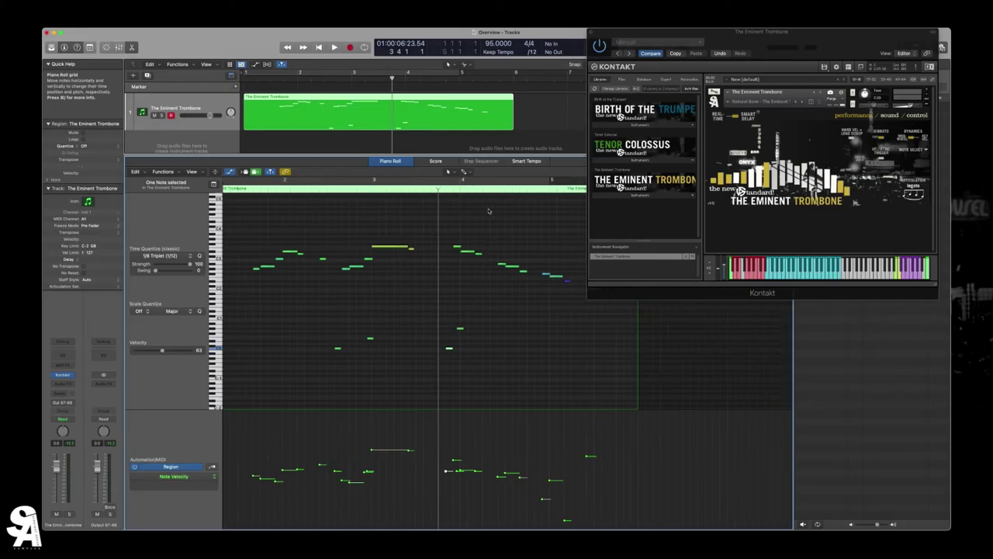
{"action": "key", "text": "space"}
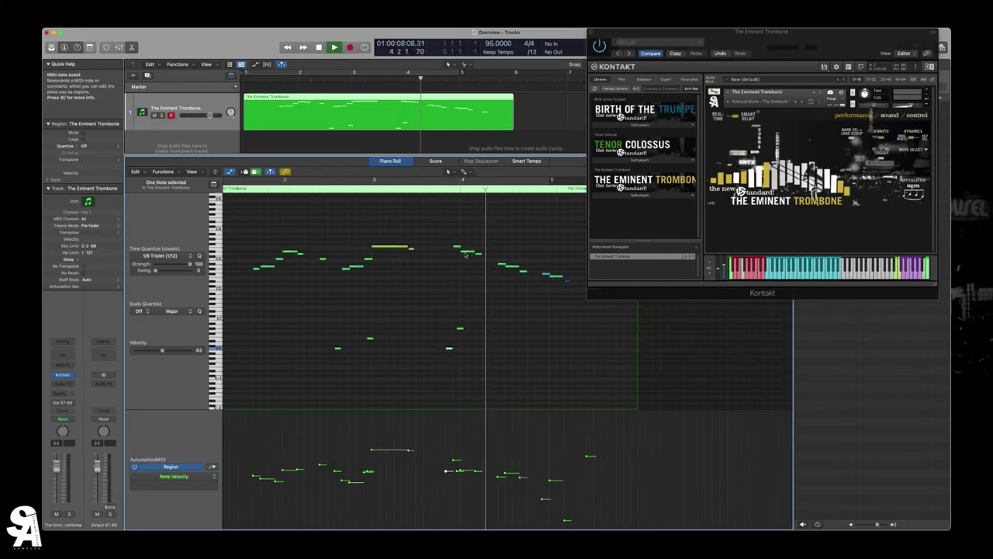
{"action": "mouse_move", "coordinate": [466, 254]}
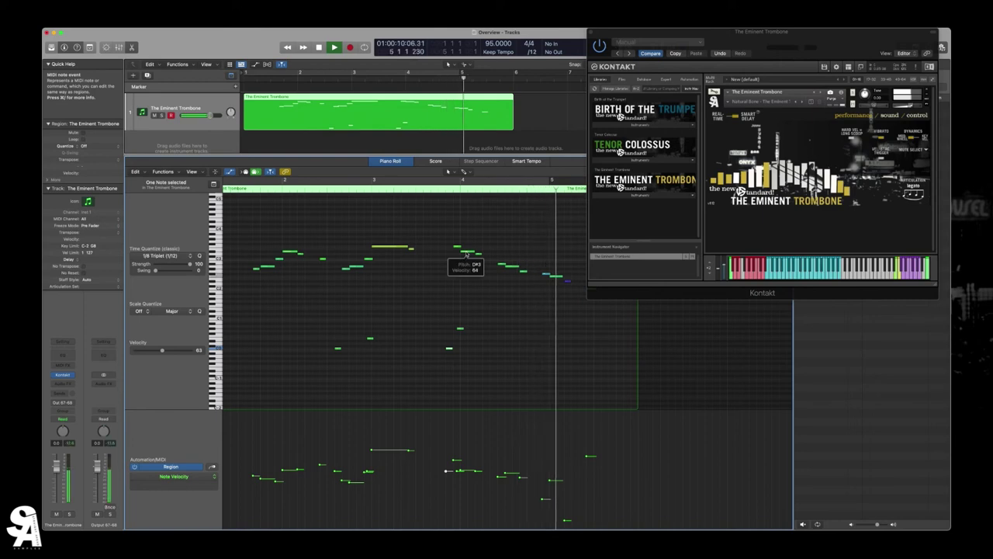
{"action": "left_click", "coordinate": [449, 190]}
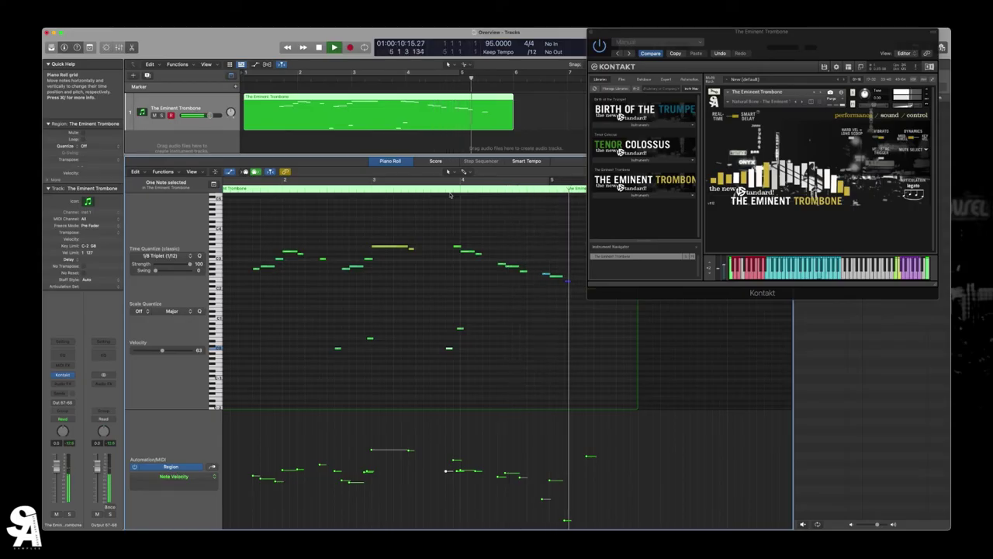
{"action": "key", "text": "space"}
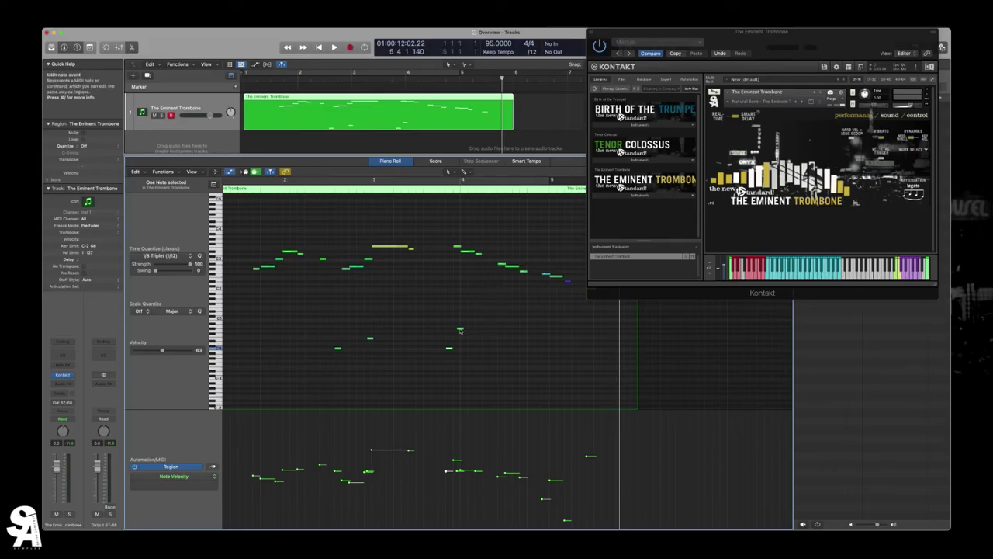
Move the low keyswitch earlier, add an A0 keyswitch near bar 5, and audition it
{"action": "left_click_drag", "start_coordinate": [460, 330], "coordinate": [408, 328]}
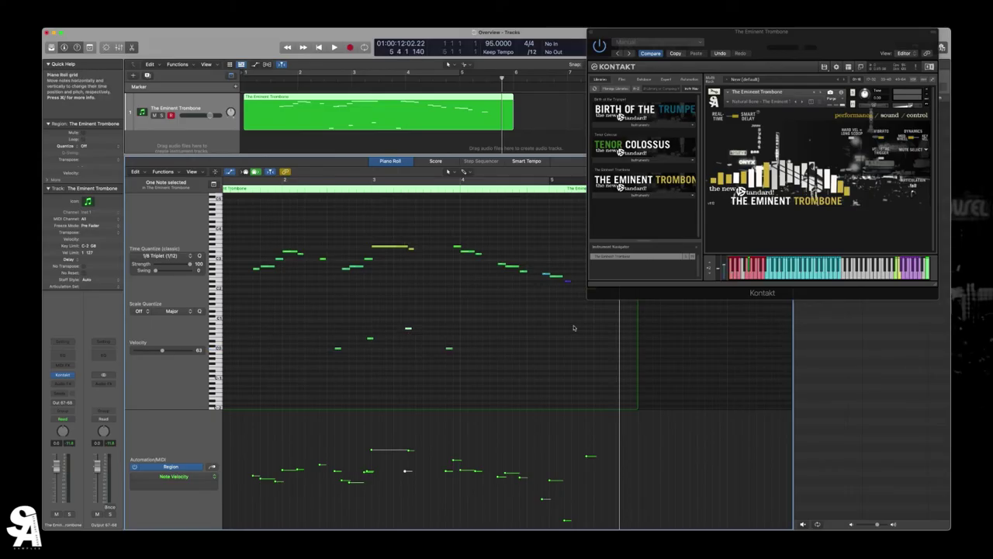
{"action": "left_click", "coordinate": [562, 328], "text": "super"}
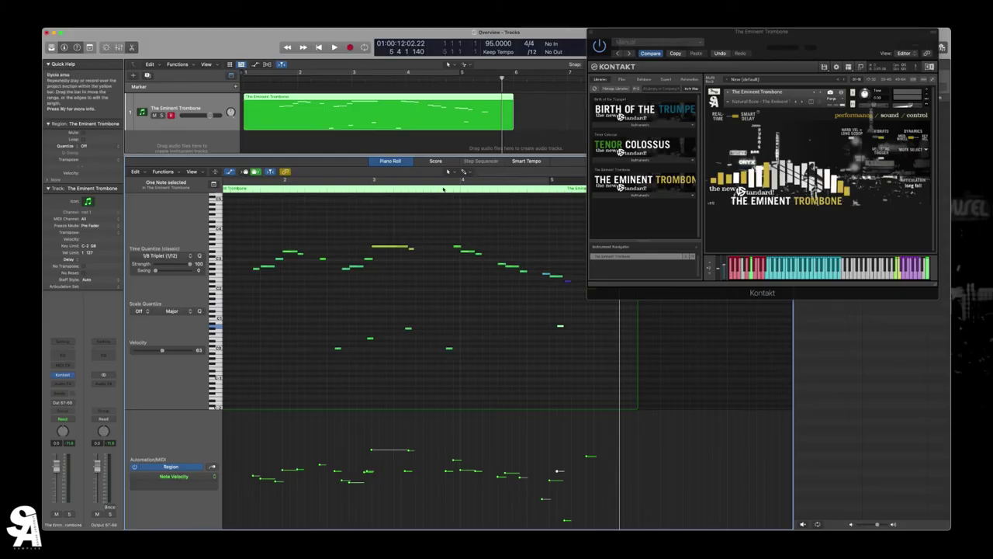
{"action": "left_click", "coordinate": [442, 186]}
{"action": "key", "text": "space"}
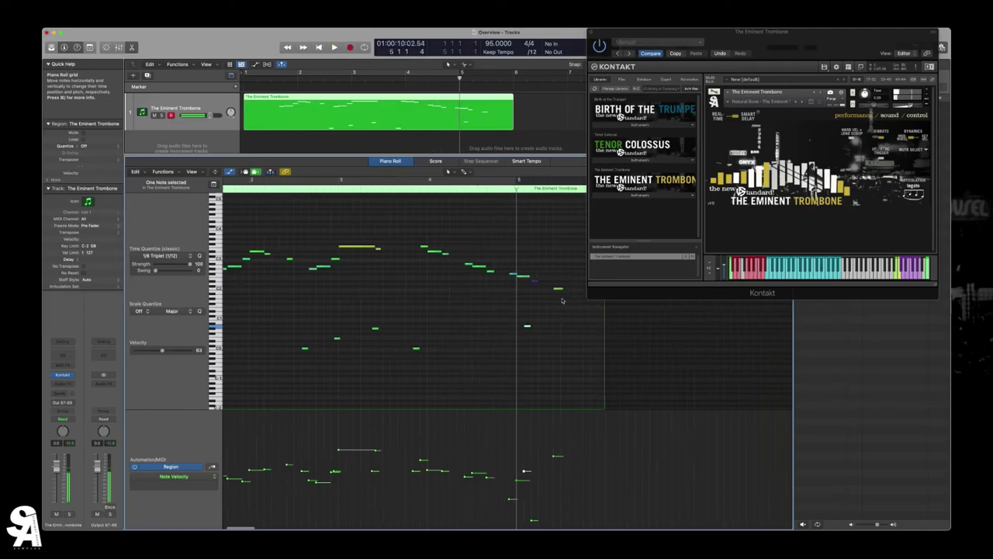
{"action": "key", "text": "space"}
Nudge the A0 keyswitch slightly later, play to hear the long fall, and check its pitch
{"action": "left_click_drag", "start_coordinate": [473, 327], "coordinate": [499, 328]}
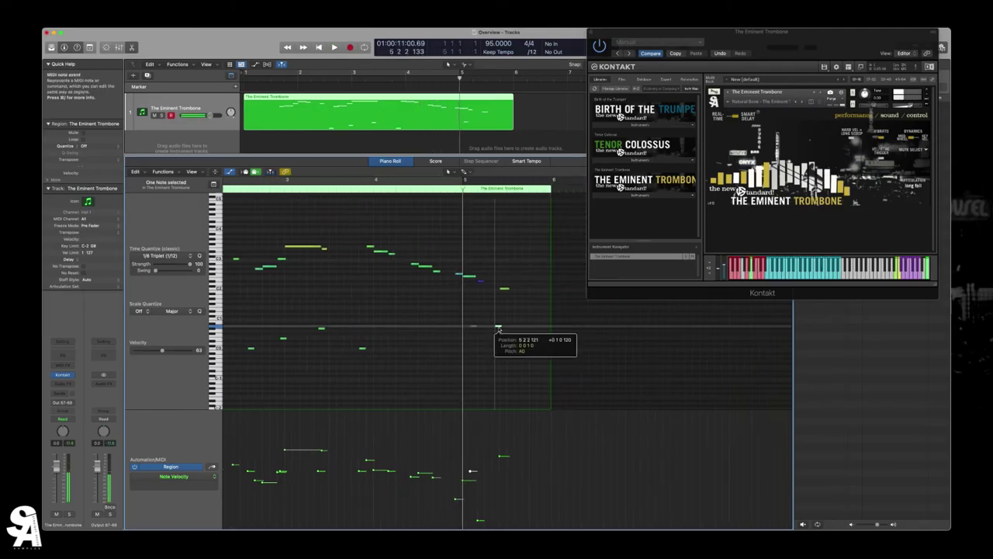
{"action": "key", "text": "space"}
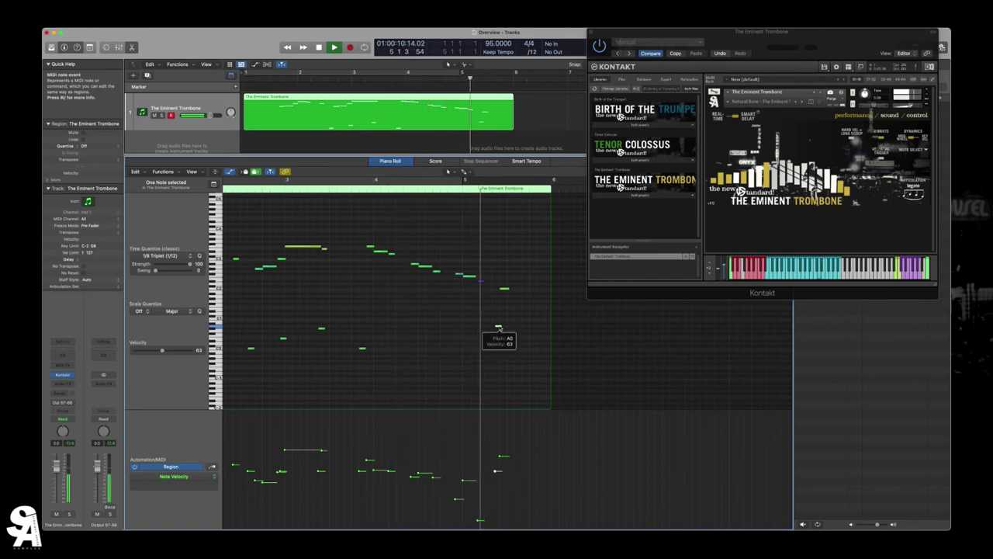
{"action": "scroll", "coordinate": [499, 327], "scroll_direction": "right", "scroll_amount": 1}
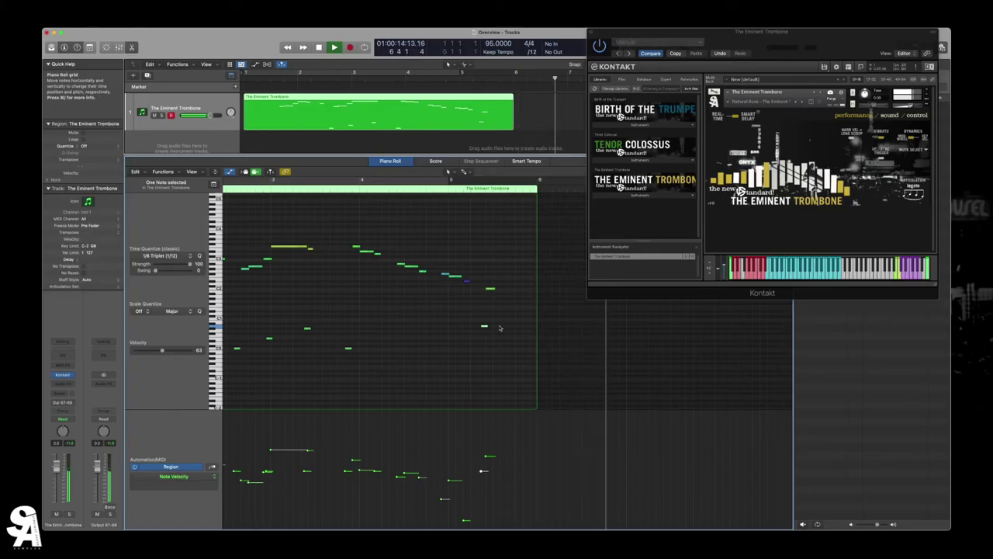
{"action": "scroll", "coordinate": [505, 327], "scroll_direction": "right", "scroll_amount": 2}
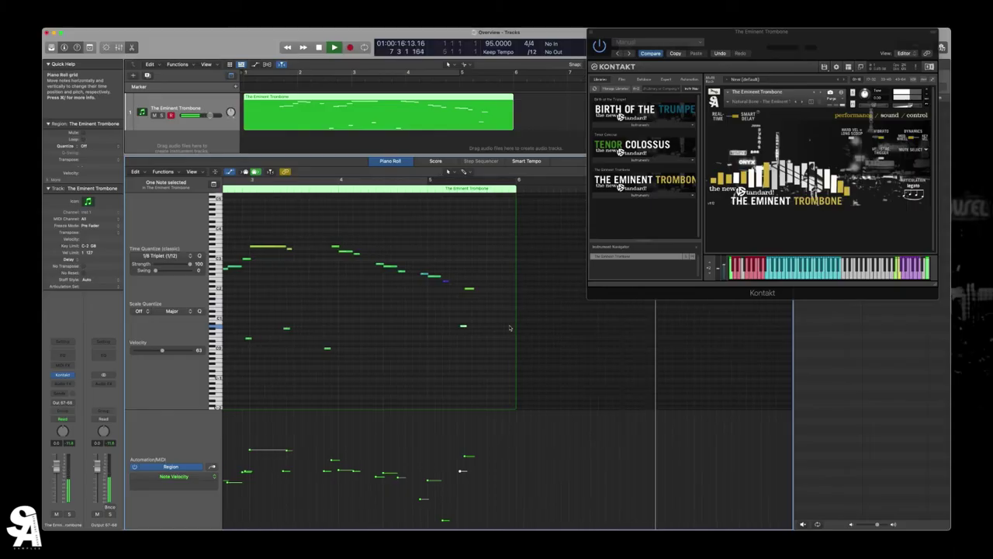
{"action": "key", "text": "space"}
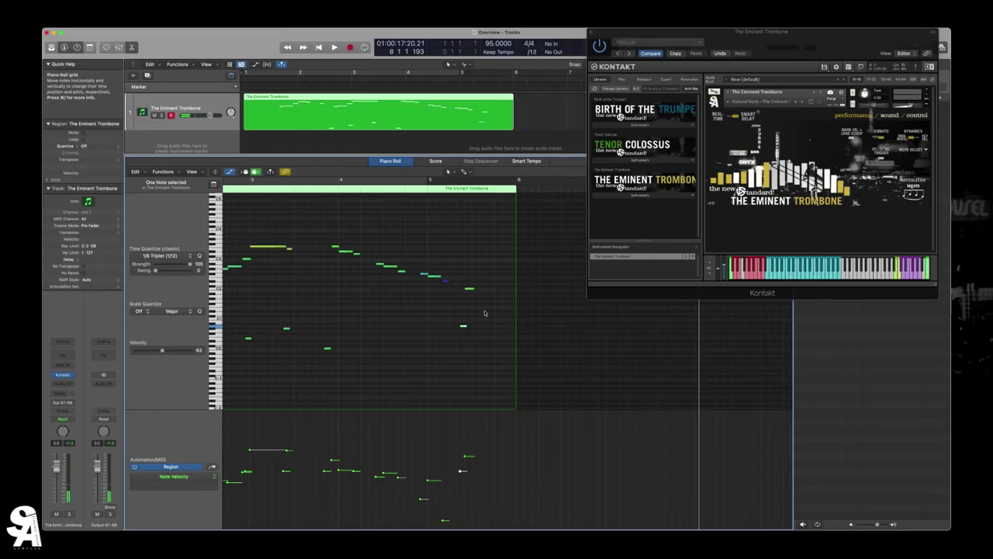
{"action": "scroll", "coordinate": [471, 307], "scroll_direction": "left", "scroll_amount": 10}
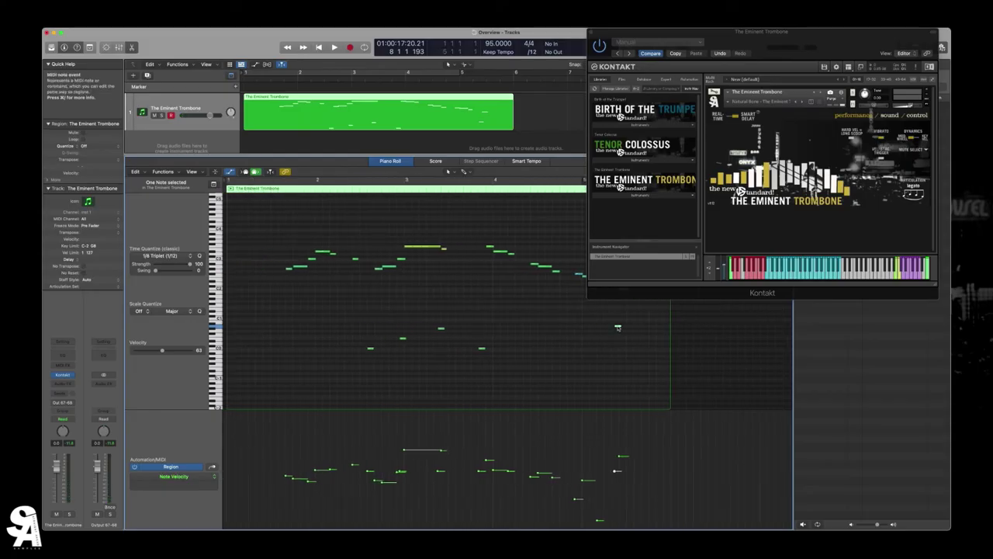
{"action": "left_click", "coordinate": [617, 327]}
Add two keyswitch notes near bar 1 and raise one keyswitch to A#0
{"action": "left_click", "coordinate": [260, 349]}
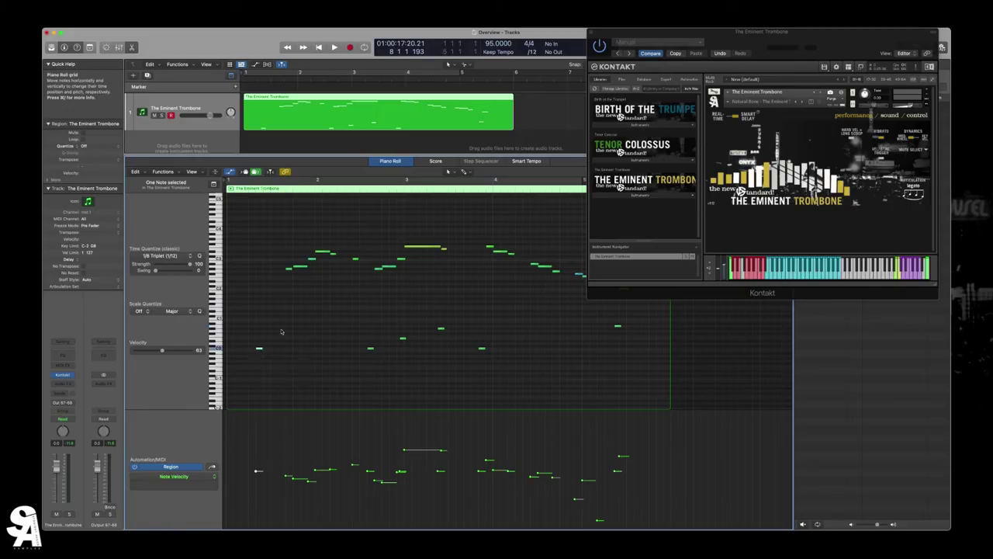
{"action": "left_click", "coordinate": [281, 324]}
{"action": "scroll", "coordinate": [347, 289], "scroll_direction": "right", "scroll_amount": 3}
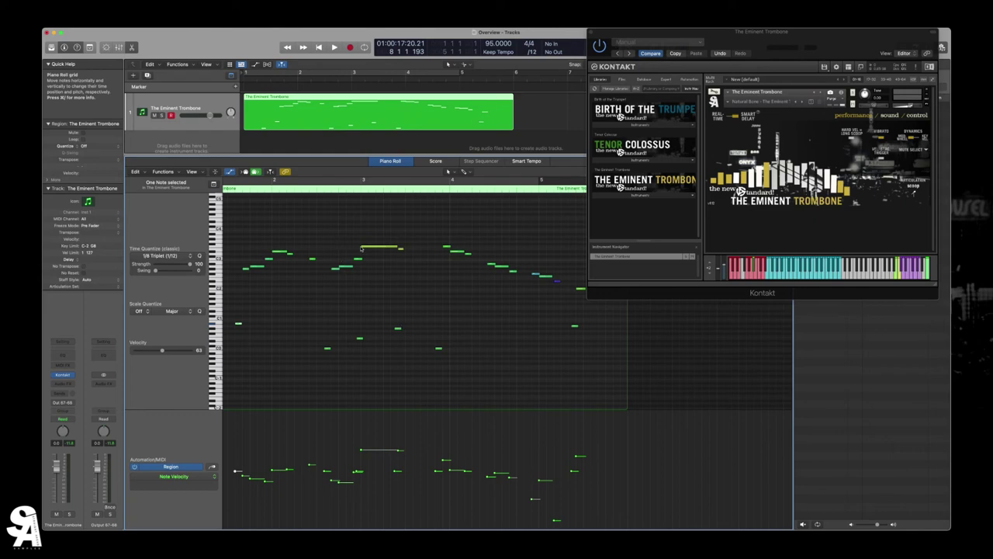
{"action": "left_click_drag", "start_coordinate": [397, 328], "coordinate": [396, 325]}
{"action": "scroll", "coordinate": [271, 190], "scroll_direction": "left", "scroll_amount": 3}
Play the phrase from bar 1 twice to hear the scoop, then select the scoop keyswitch
{"action": "left_click", "coordinate": [250, 189]}
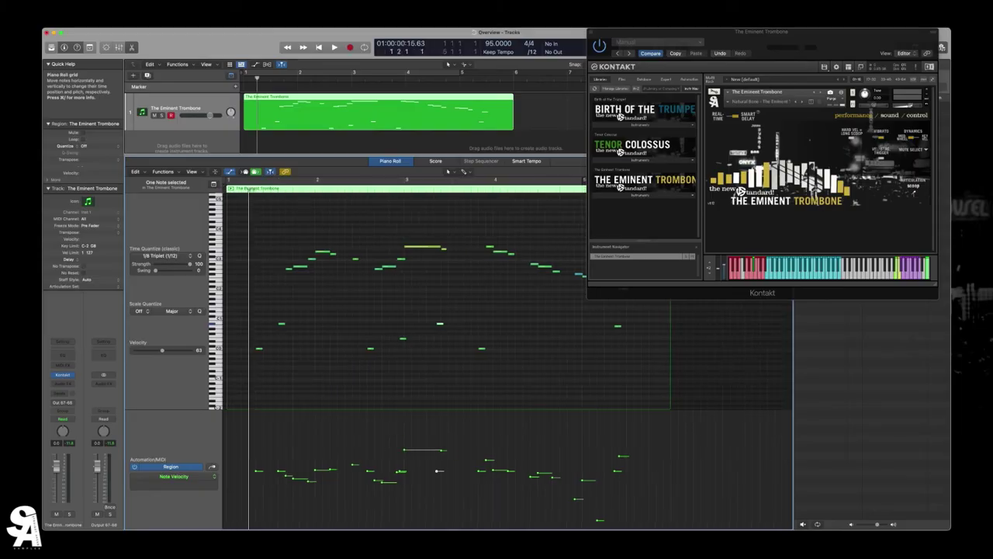
{"action": "left_click_drag", "start_coordinate": [472, 223], "coordinate": [564, 300]}
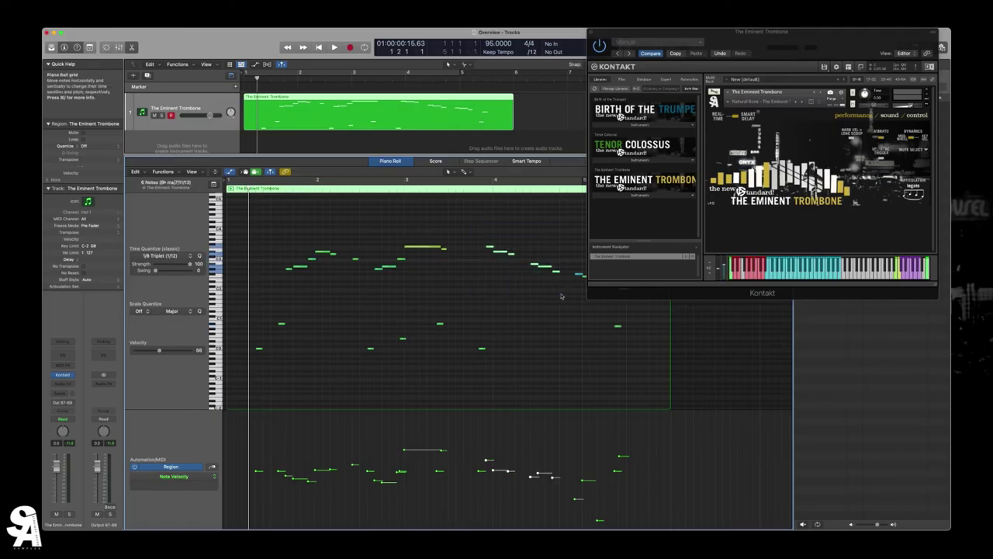
{"action": "key", "text": "space"}
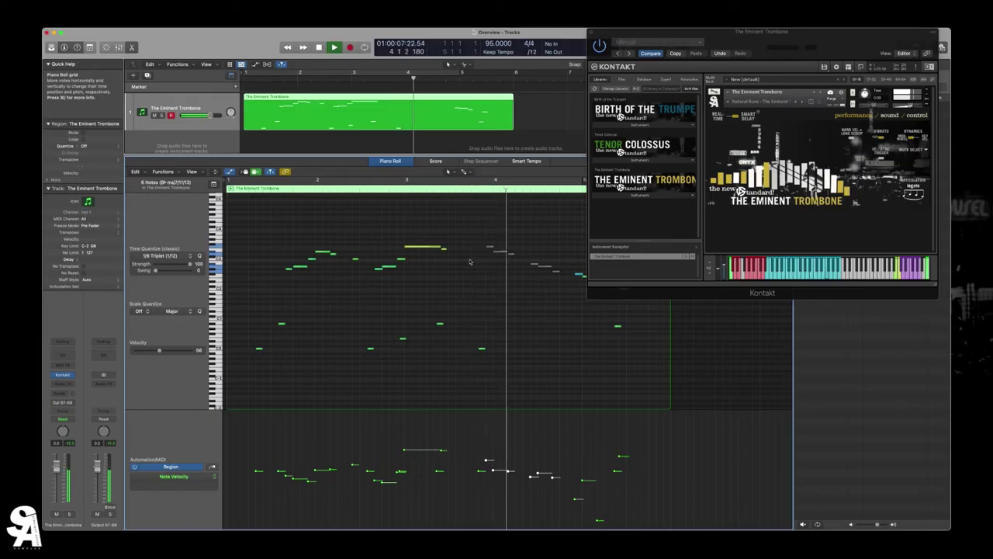
{"action": "key", "text": "space"}
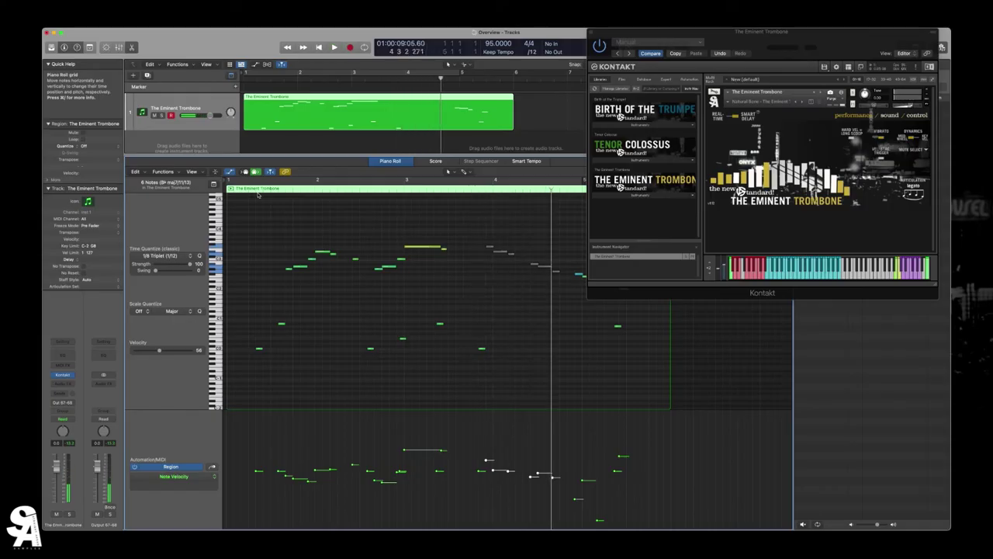
{"action": "left_click", "coordinate": [248, 208]}
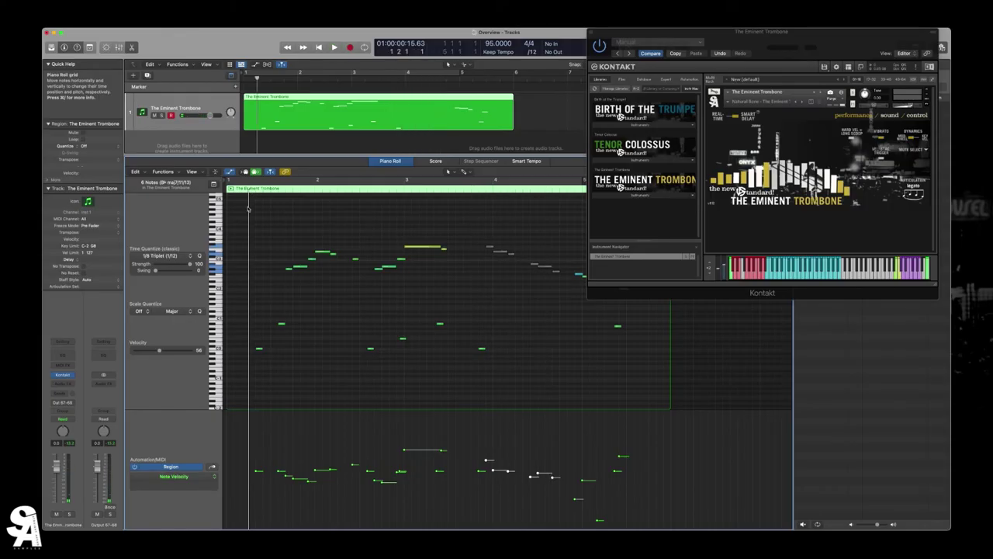
{"action": "key", "text": "space"}
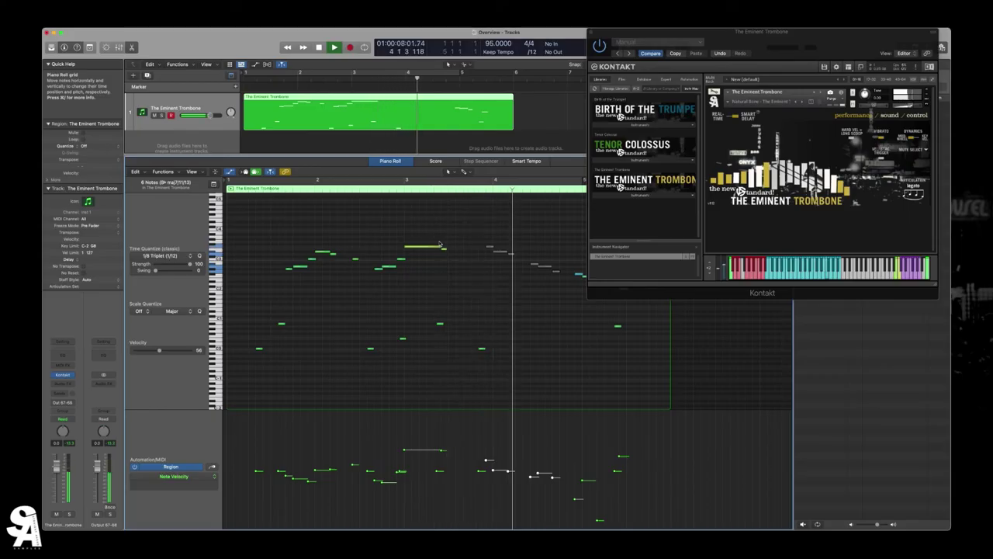
{"action": "key", "text": "space"}
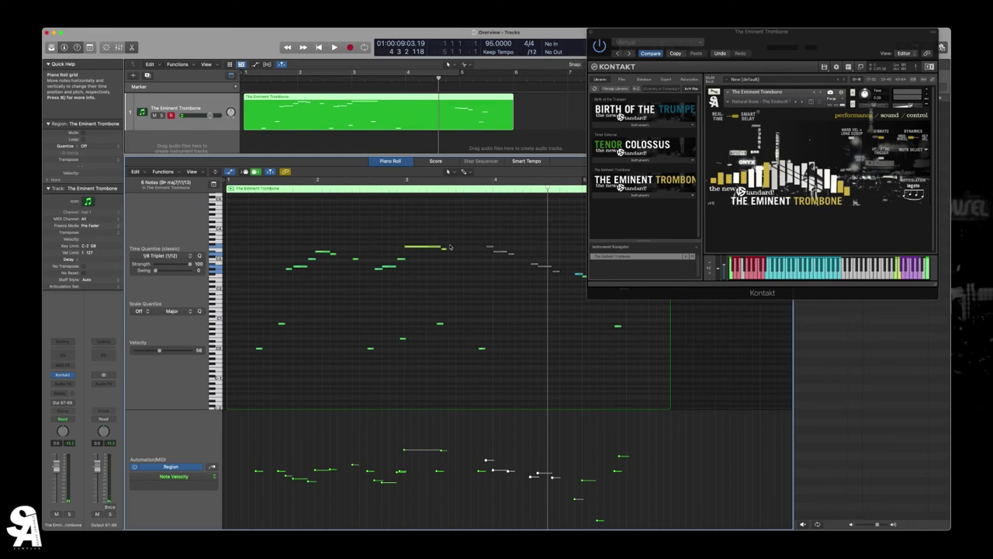
{"action": "left_click", "coordinate": [439, 324]}
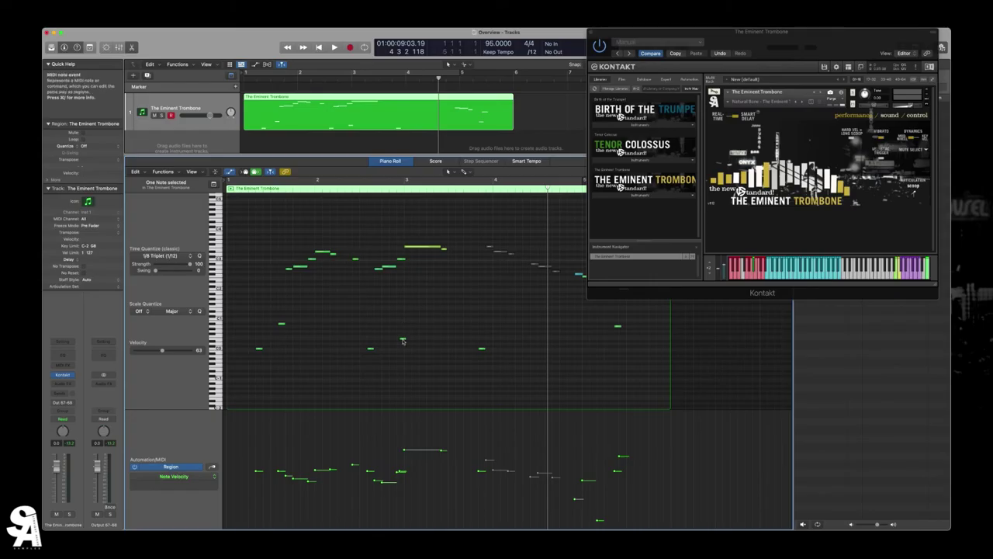
Move the keyswitch note up to A#0 and raise the selected note's velocity
{"action": "left_click_drag", "start_coordinate": [402, 339], "coordinate": [403, 324]}
{"action": "left_click", "coordinate": [402, 324]}
{"action": "left_click", "coordinate": [852, 140]}
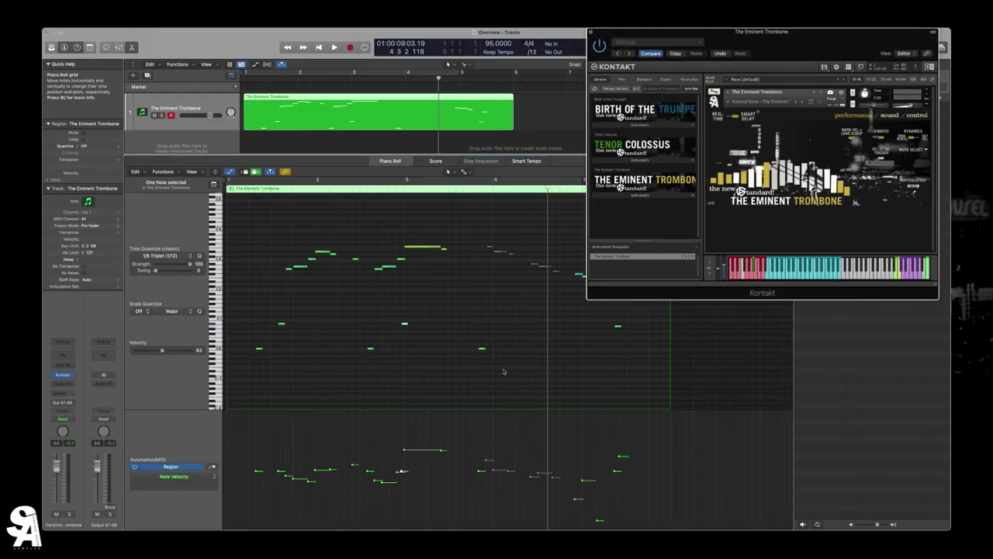
{"action": "left_click_drag", "start_coordinate": [403, 449], "coordinate": [403, 410]}
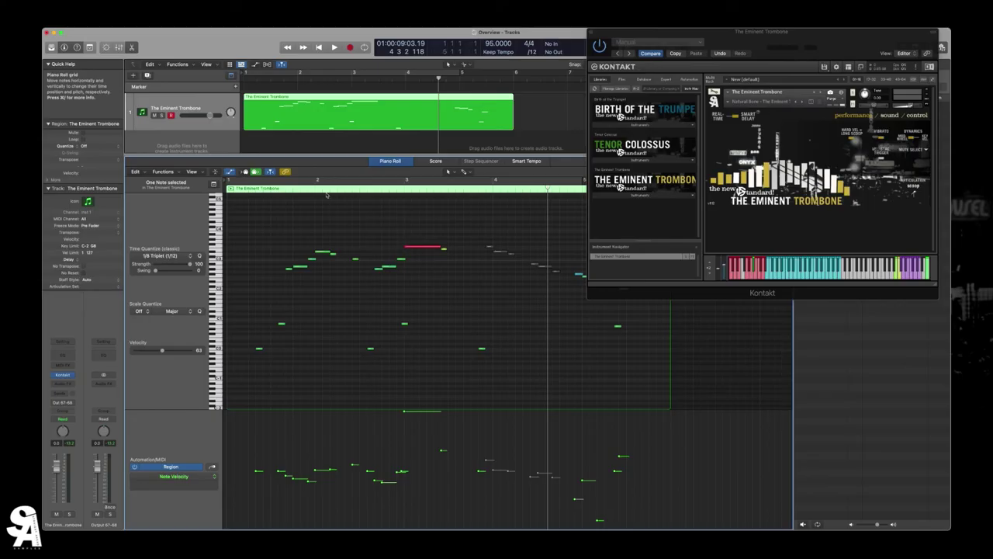
Play the phrase from the region start, then show Kontakt's MISC, legato and vibrato page
{"action": "double_click", "coordinate": [251, 189]}
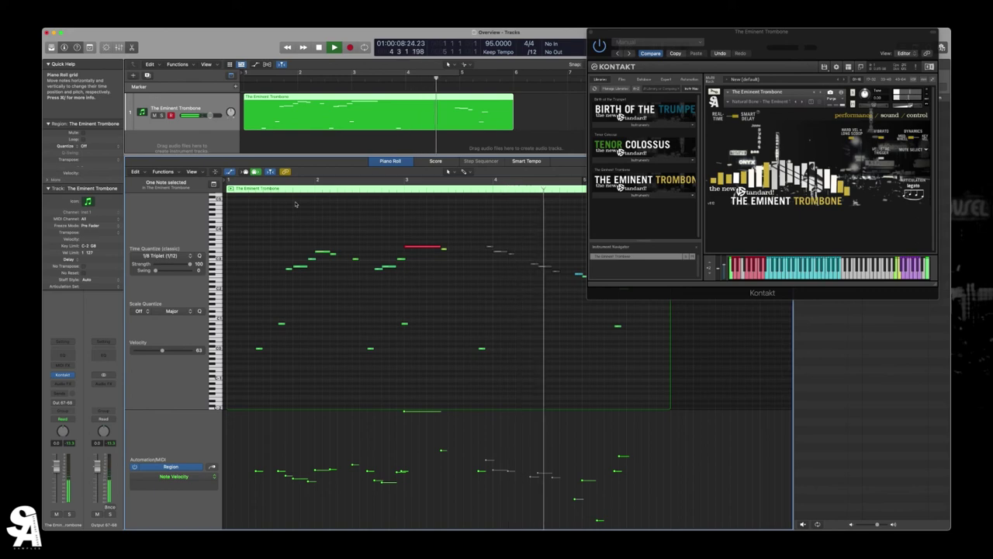
{"action": "key", "text": "space"}
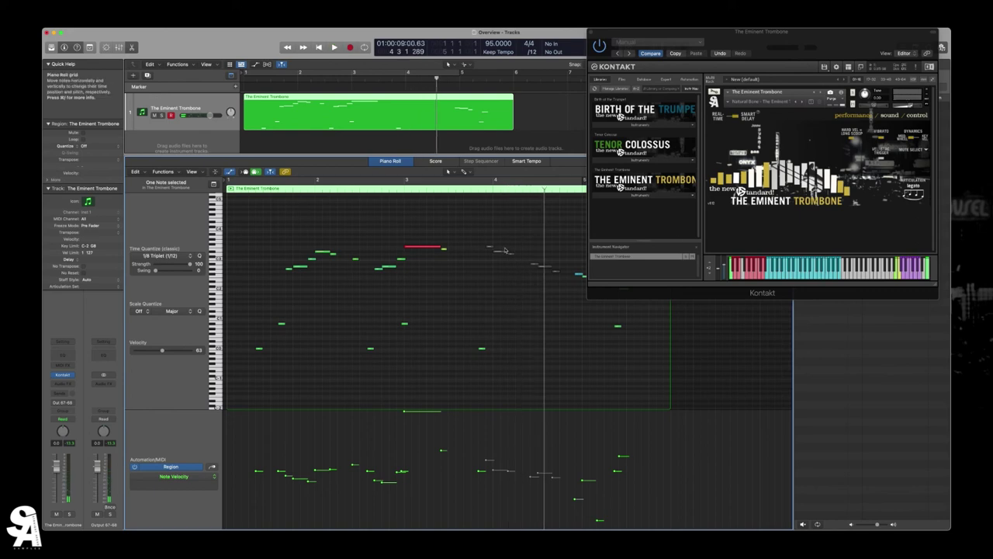
{"action": "left_click", "coordinate": [923, 116]}
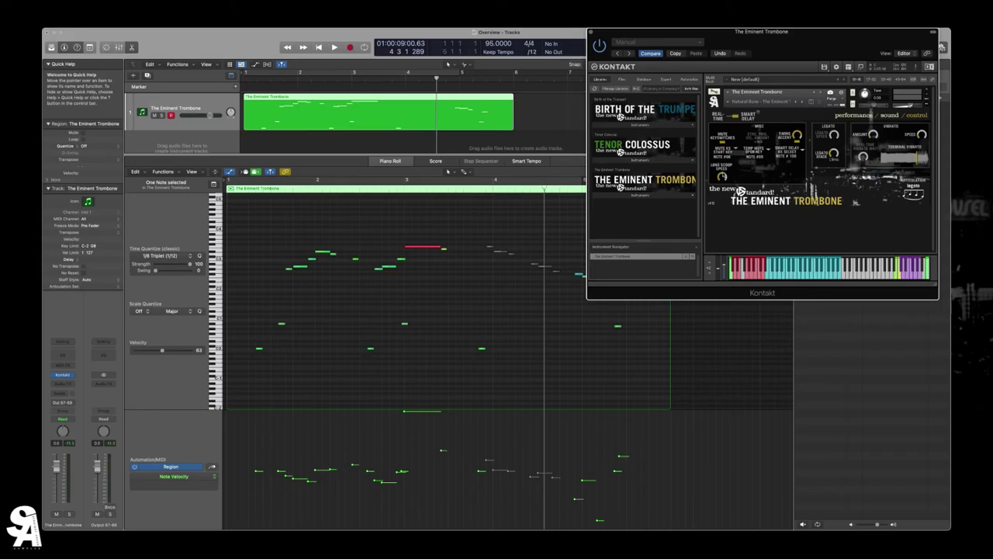
Play the passage from bar 2 to audition it
{"action": "left_click", "coordinate": [365, 188]}
{"action": "key", "text": "space"}
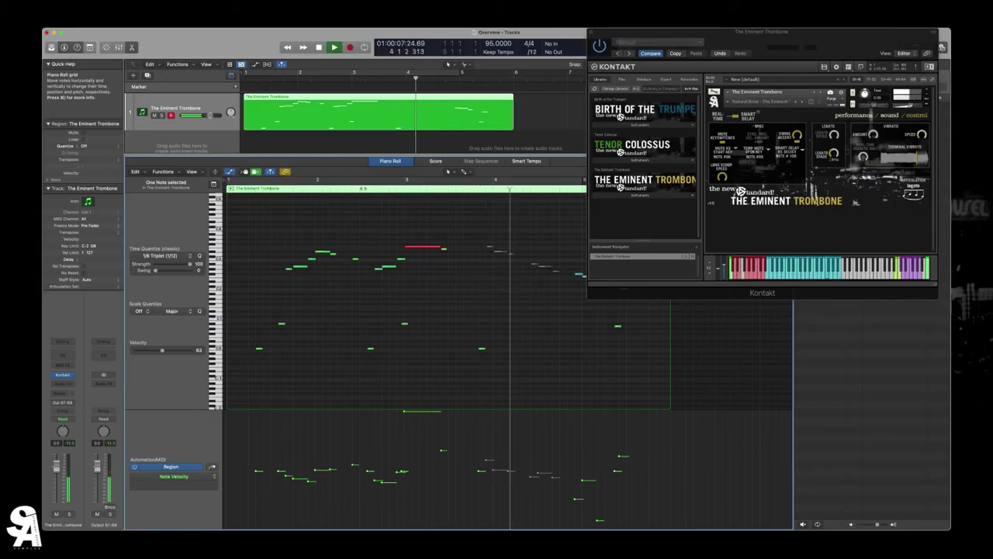
{"action": "key", "text": "space"}
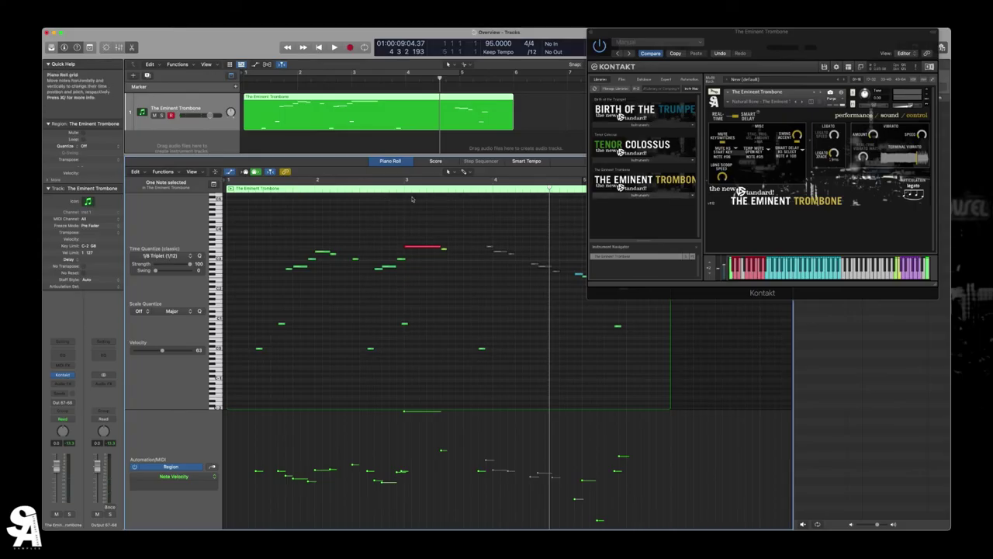
Replay from bar 2, then lower the red bar-3 note's velocity to 75
{"action": "left_click", "coordinate": [364, 189]}
{"action": "key", "text": "space"}
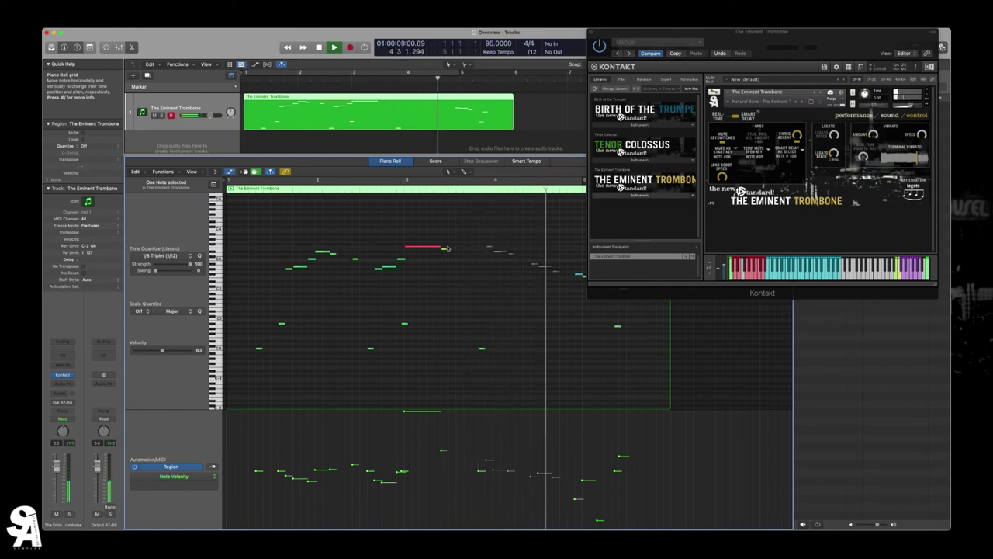
{"action": "key", "text": "space"}
{"action": "left_click", "coordinate": [721, 180]}
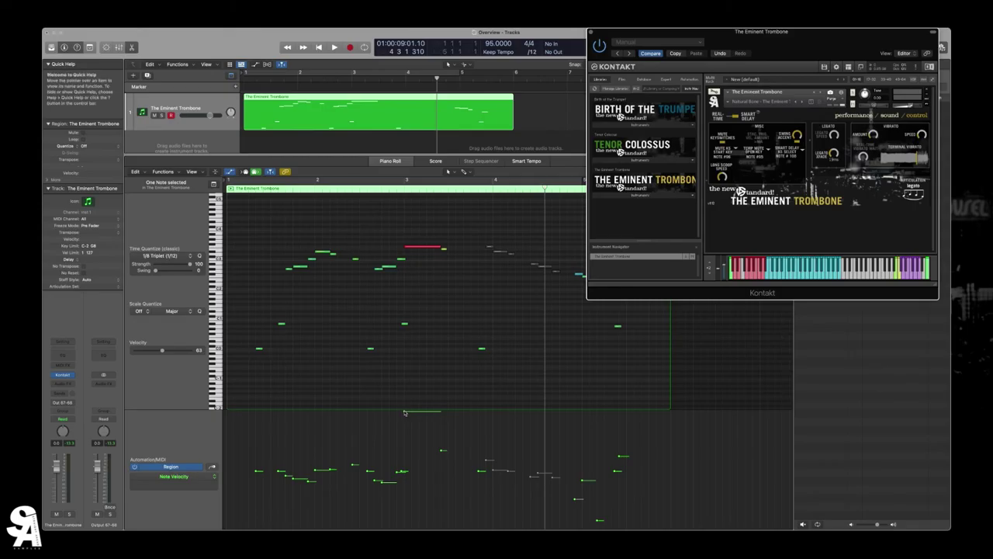
{"action": "left_click_drag", "start_coordinate": [403, 412], "coordinate": [404, 460]}
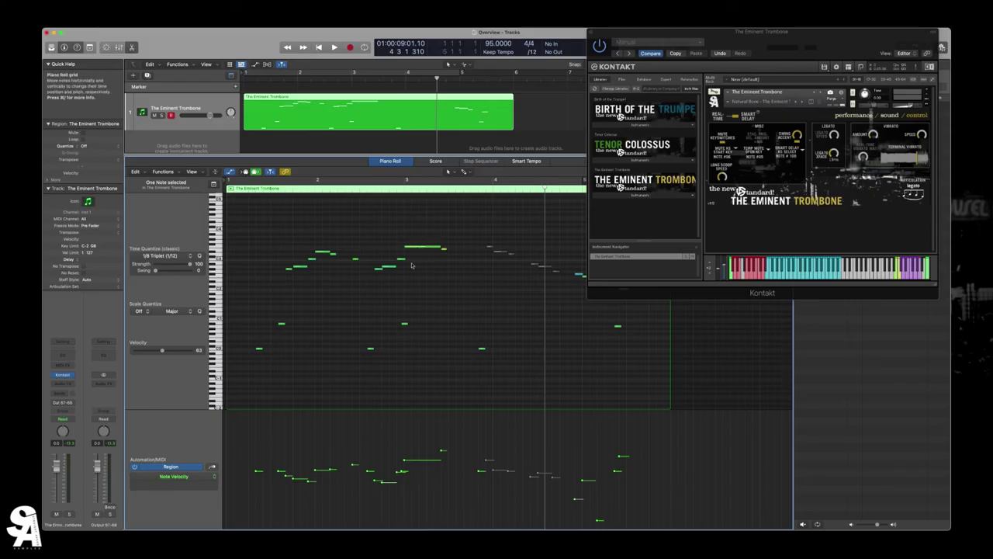
Move the low bar-3 keyswitch note to G#0 and select the six notes of the closing run
{"action": "left_click_drag", "start_coordinate": [403, 323], "coordinate": [404, 340]}
{"action": "left_click_drag", "start_coordinate": [437, 330], "coordinate": [436, 324]}
{"action": "left_click_drag", "start_coordinate": [479, 226], "coordinate": [561, 287]}
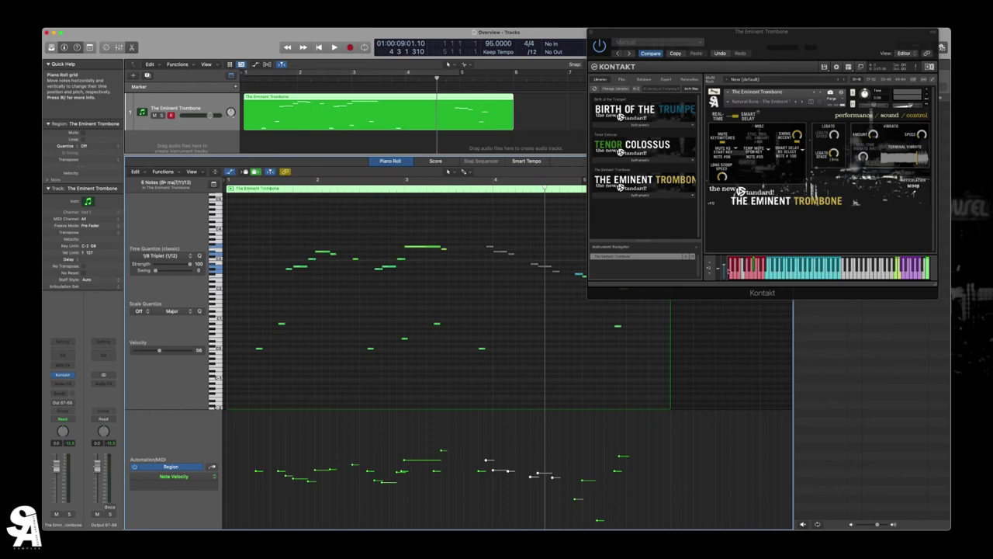
{"action": "left_click_drag", "start_coordinate": [487, 238], "coordinate": [566, 288]}
Raise the velocity-10 note in the closing run to 63 and lengthen it
{"action": "scroll", "coordinate": [551, 283], "scroll_direction": "right", "scroll_amount": 5}
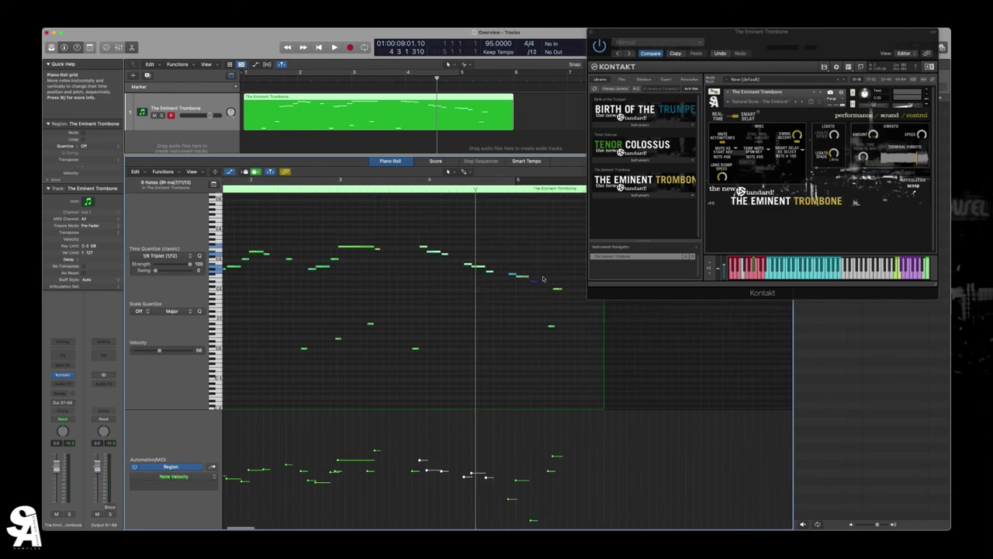
{"action": "scroll", "coordinate": [543, 279], "scroll_direction": "left", "scroll_amount": 3}
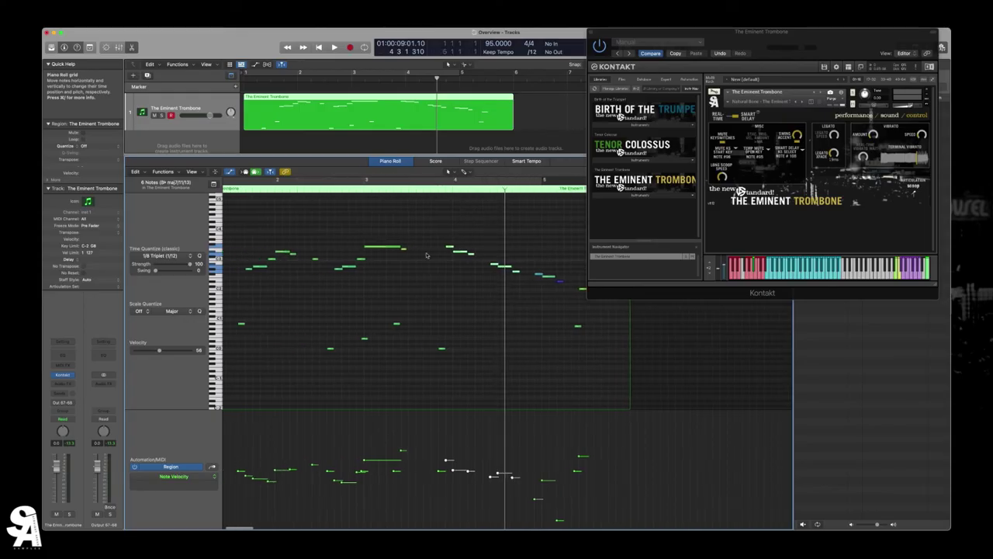
{"action": "scroll", "coordinate": [481, 267], "scroll_direction": "right", "scroll_amount": 4}
{"action": "left_click", "coordinate": [434, 258]}
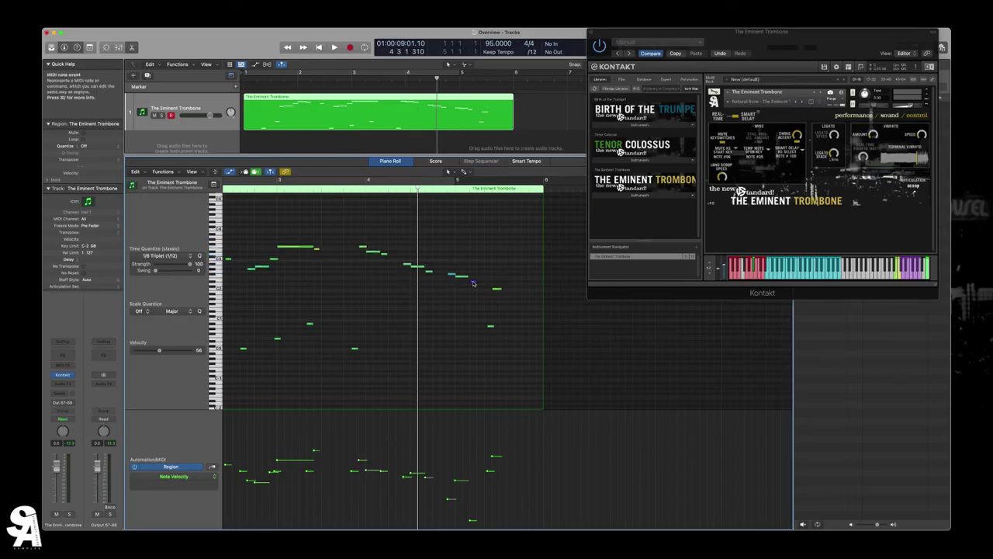
{"action": "mouse_move", "coordinate": [472, 283]}
{"action": "left_click", "coordinate": [472, 282]}
{"action": "left_click_drag", "start_coordinate": [473, 282], "coordinate": [472, 282]}
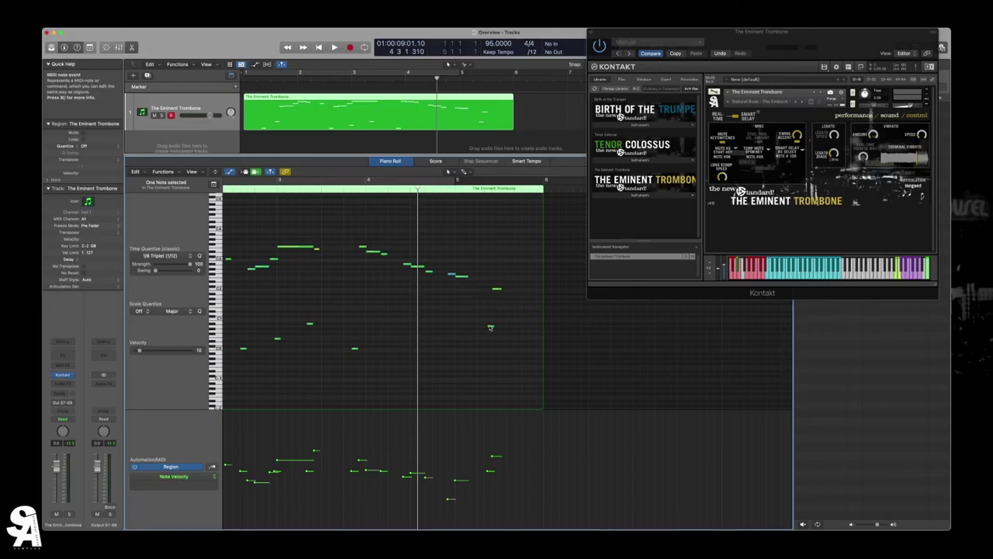
{"action": "left_click_drag", "start_coordinate": [468, 277], "coordinate": [490, 277]}
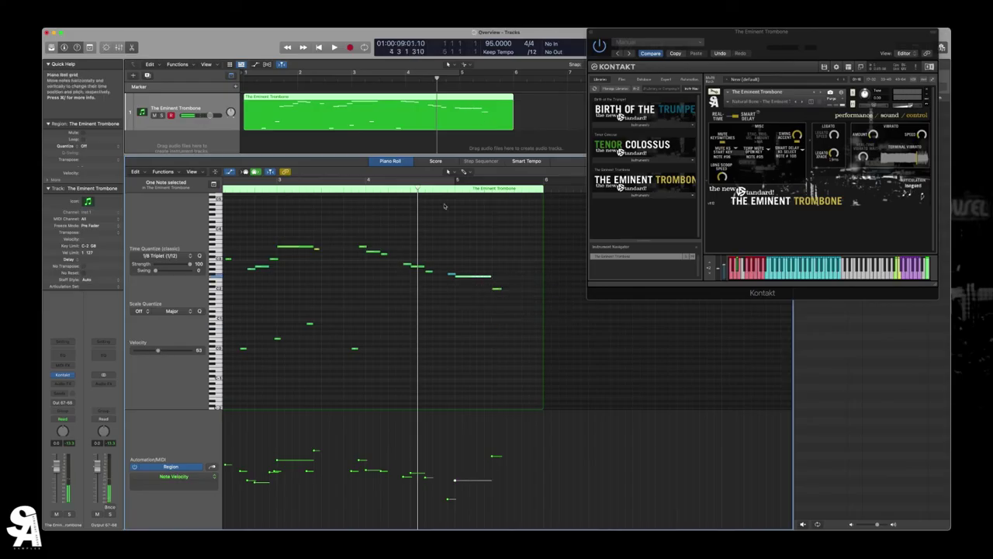
Play back the edited ending to audition it
{"action": "left_click", "coordinate": [350, 189]}
{"action": "key", "text": "space"}
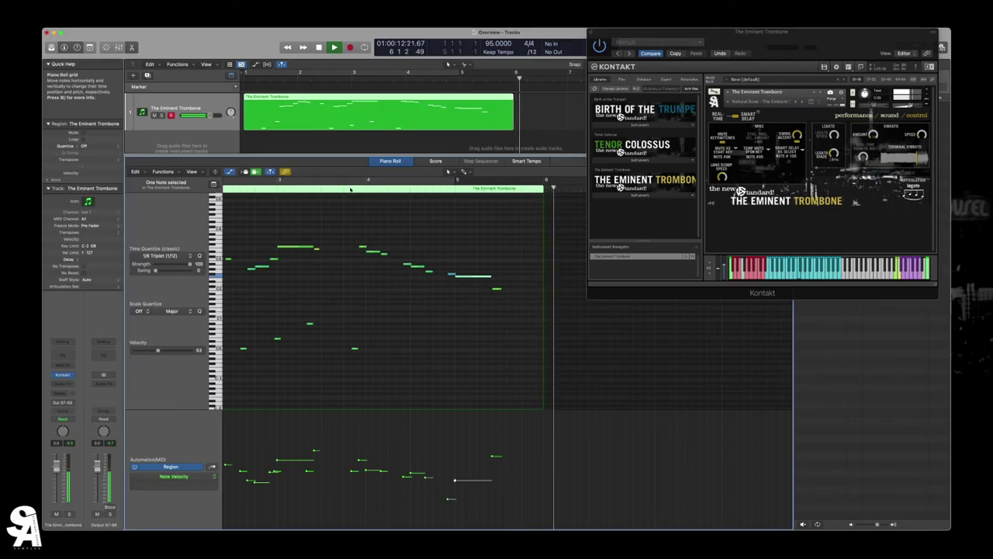
{"action": "key", "text": "space"}
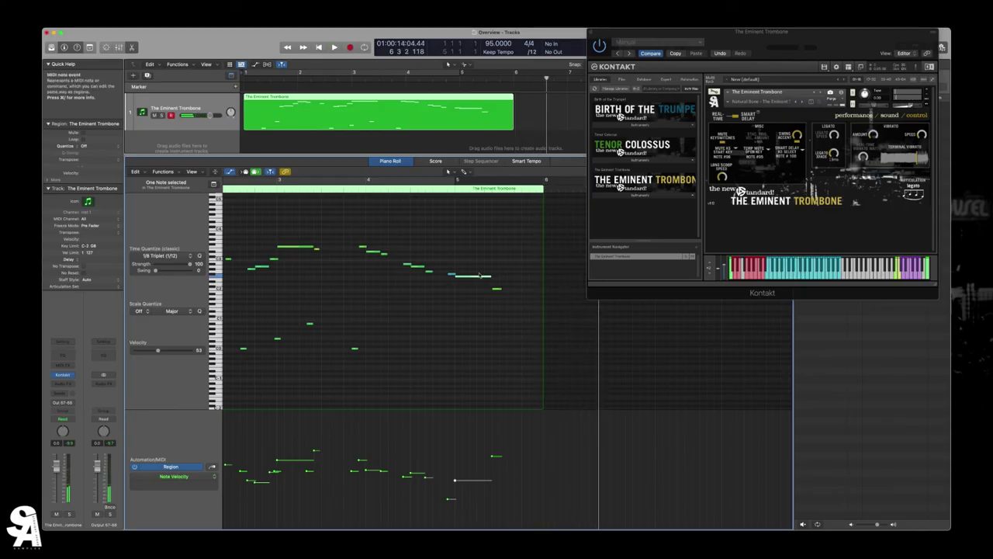
Pencil in a C2 keyswitch note after bar 5 and play back from near bar 4
{"action": "left_click", "coordinate": [453, 315]}
{"action": "mouse_move", "coordinate": [463, 314]}
{"action": "left_mouse_down"}
{"action": "mouse_move", "coordinate": [452, 315]}
{"action": "mouse_move", "coordinate": [475, 314]}
{"action": "left_mouse_up"}
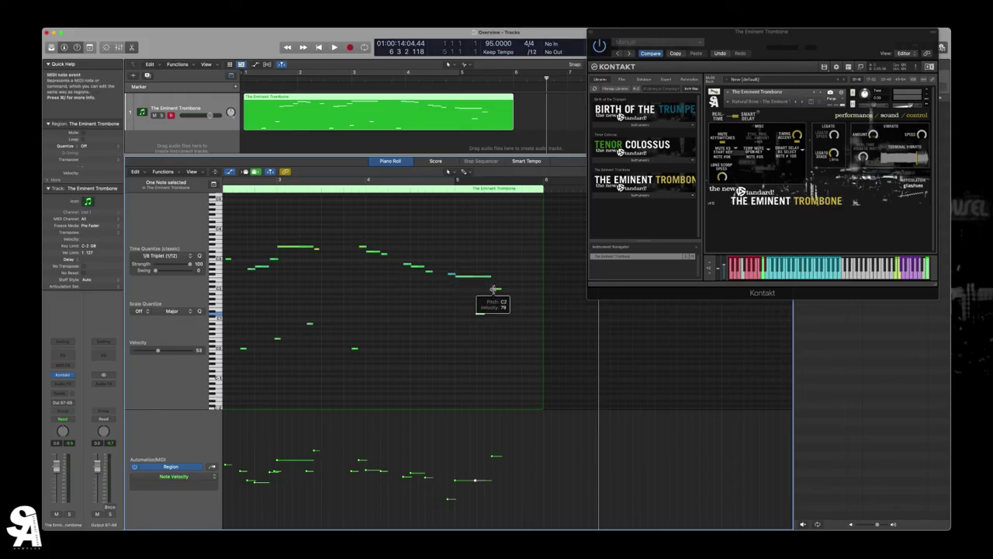
{"action": "left_click", "coordinate": [345, 189]}
{"action": "key", "text": "space"}
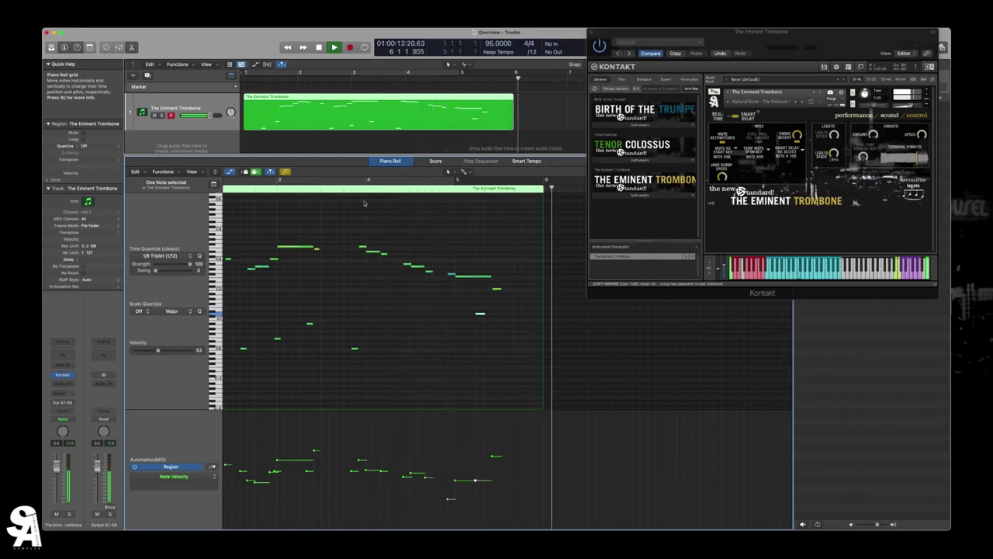
{"action": "key", "text": "space"}
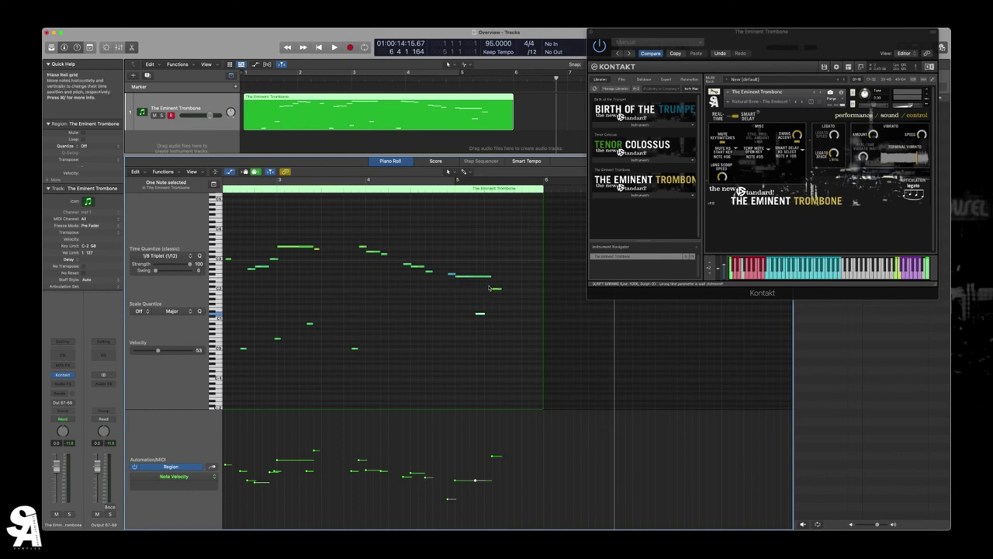
{"action": "left_click", "coordinate": [442, 189]}
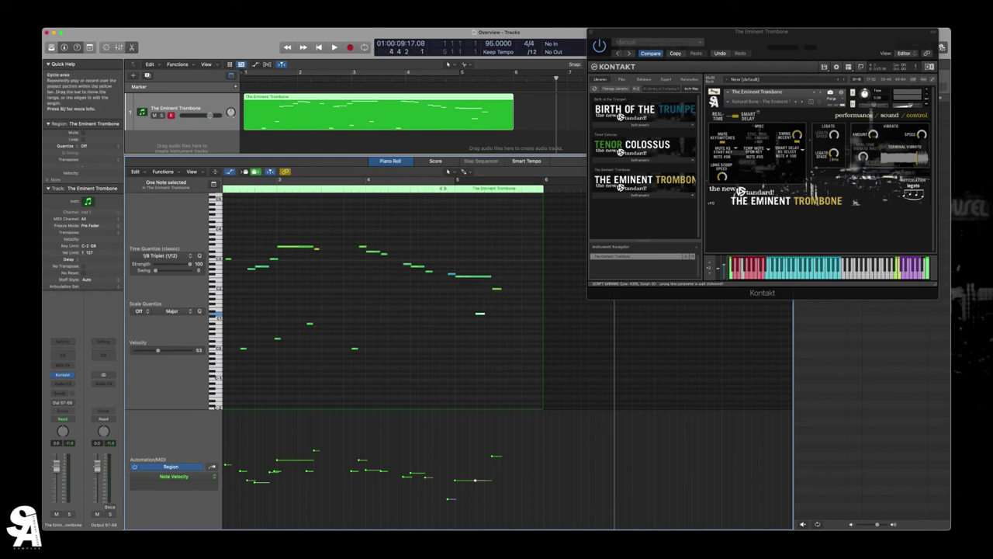
{"action": "key", "text": "space"}
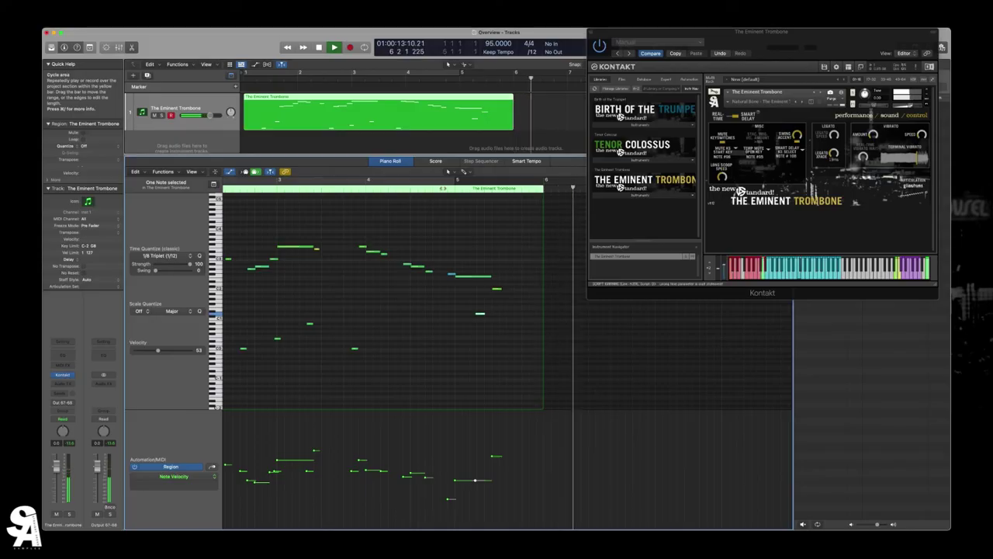
{"action": "key", "text": "space"}
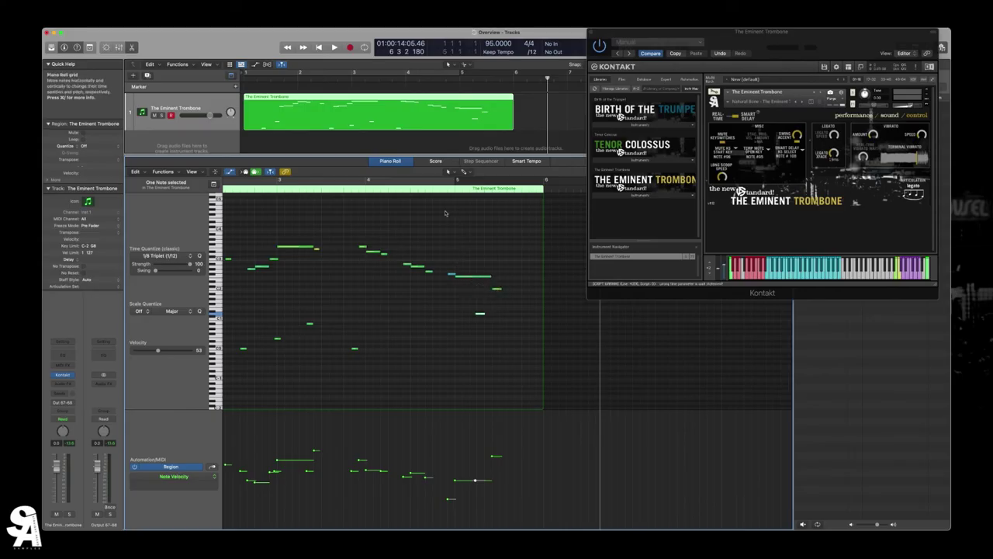
Move the C2 note after bar 5 higher, audition the ending, then rezoom to show bar 1
{"action": "mouse_move", "coordinate": [498, 291]}
{"action": "left_click", "coordinate": [497, 291]}
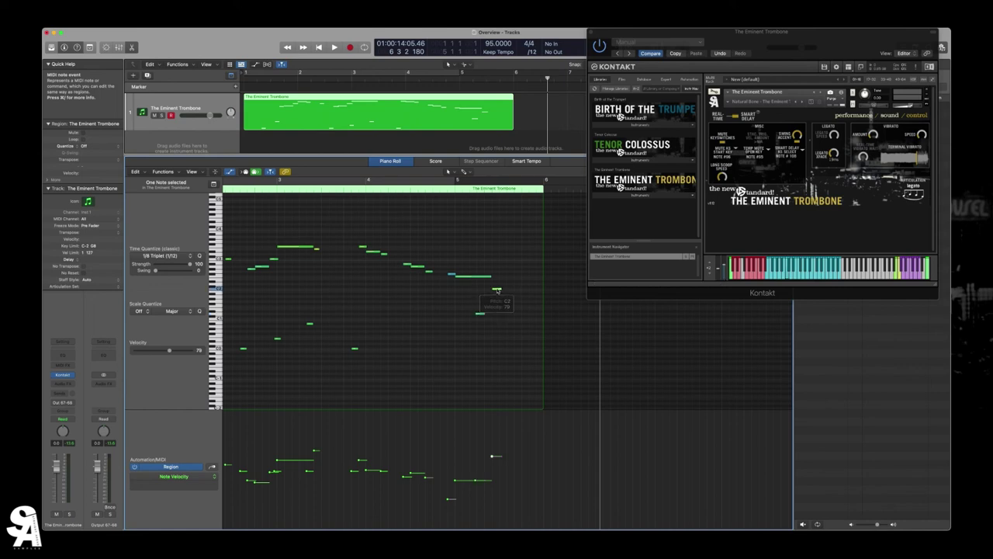
{"action": "left_click_drag", "start_coordinate": [498, 288], "coordinate": [498, 258]}
{"action": "double_click", "coordinate": [344, 188]}
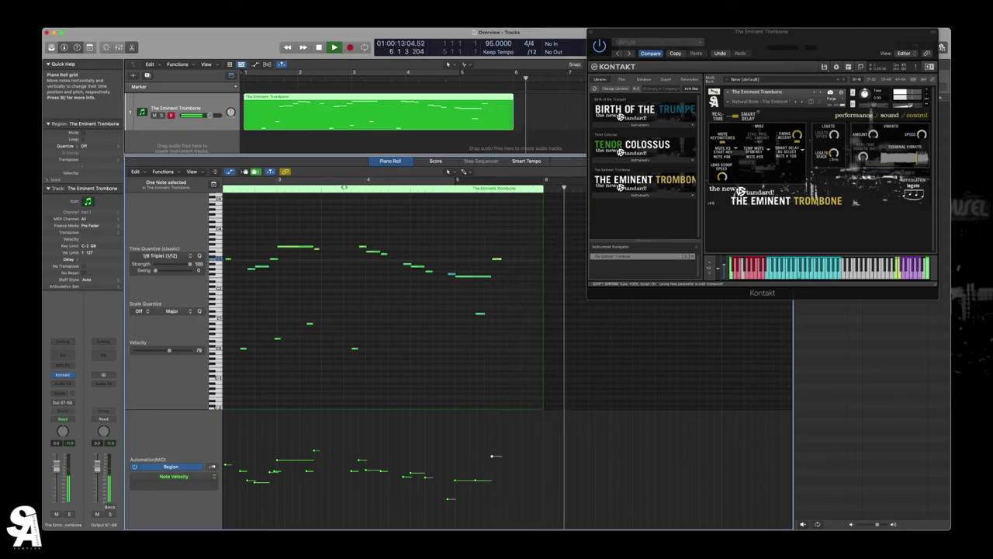
{"action": "key", "text": "space"}
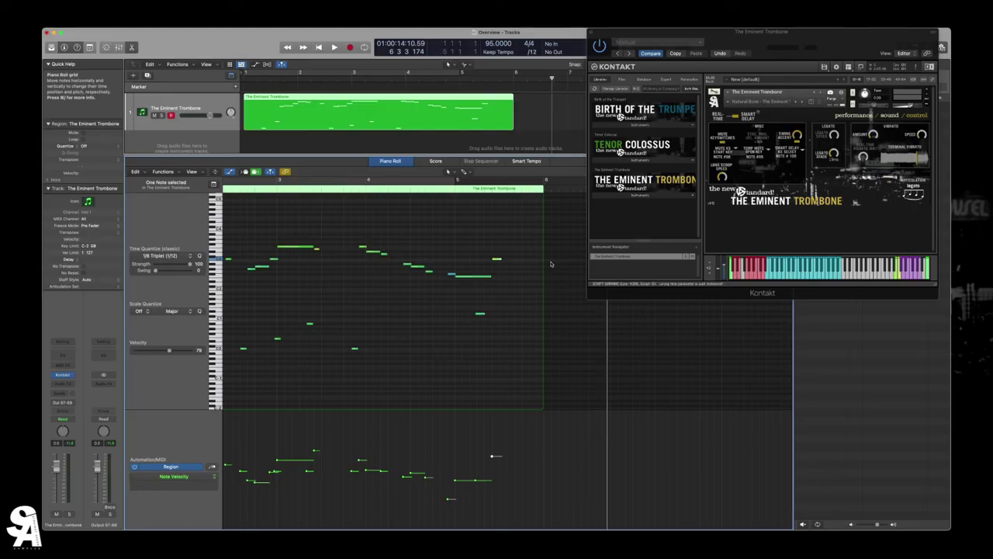
{"action": "key", "text": "super+Right"}
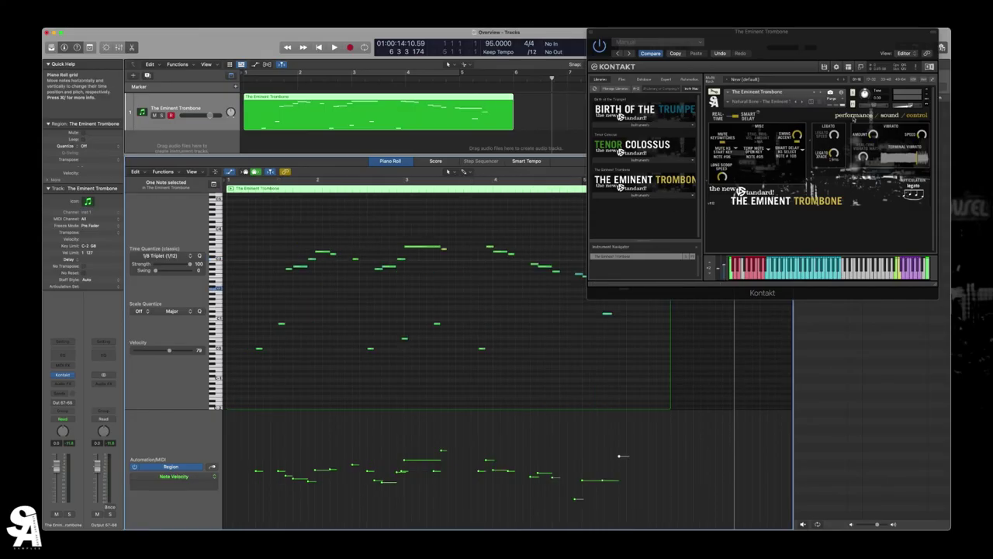
Return the Kontakt trombone panel to its main performance page
{"action": "left_click", "coordinate": [858, 138]}
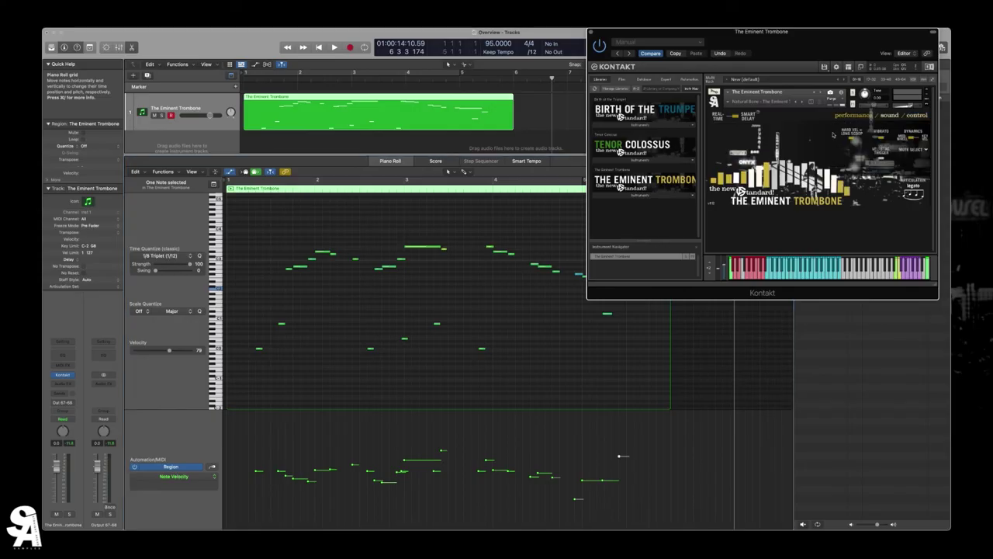